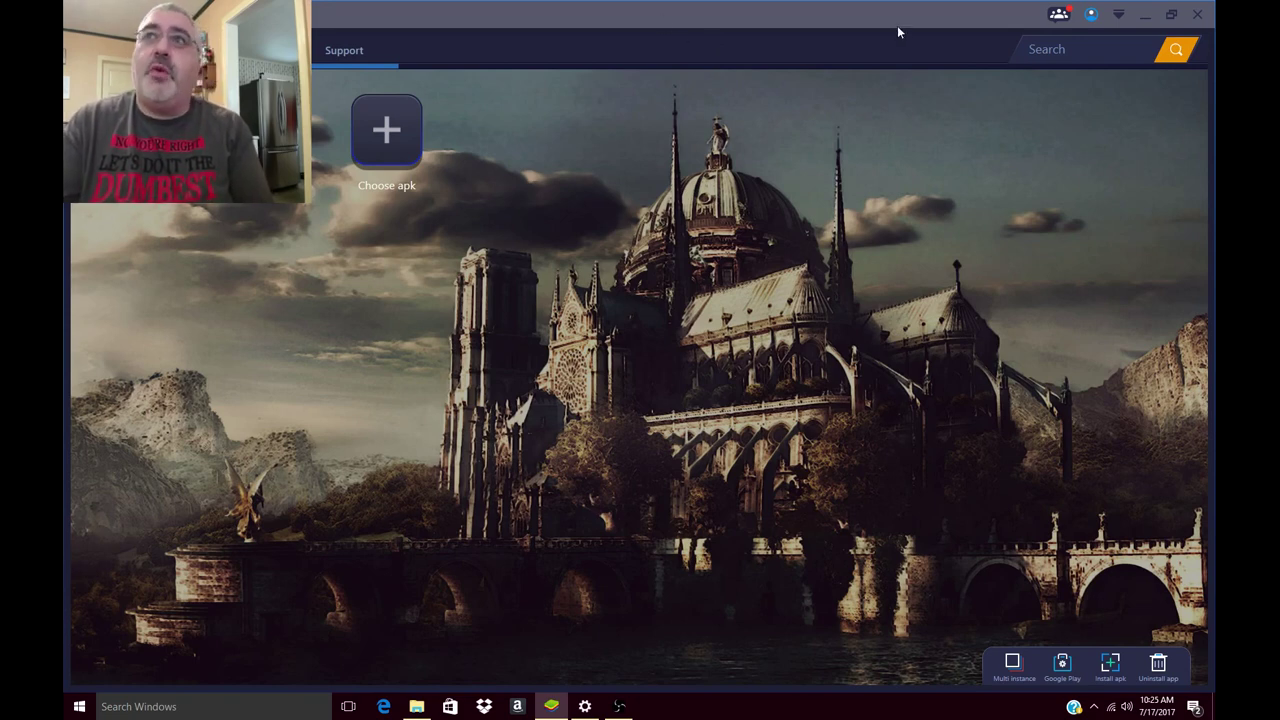
# Restore the emulator from its maximized size to a smaller window and launch the Friends add-on.
pyautogui.click(1170, 14)
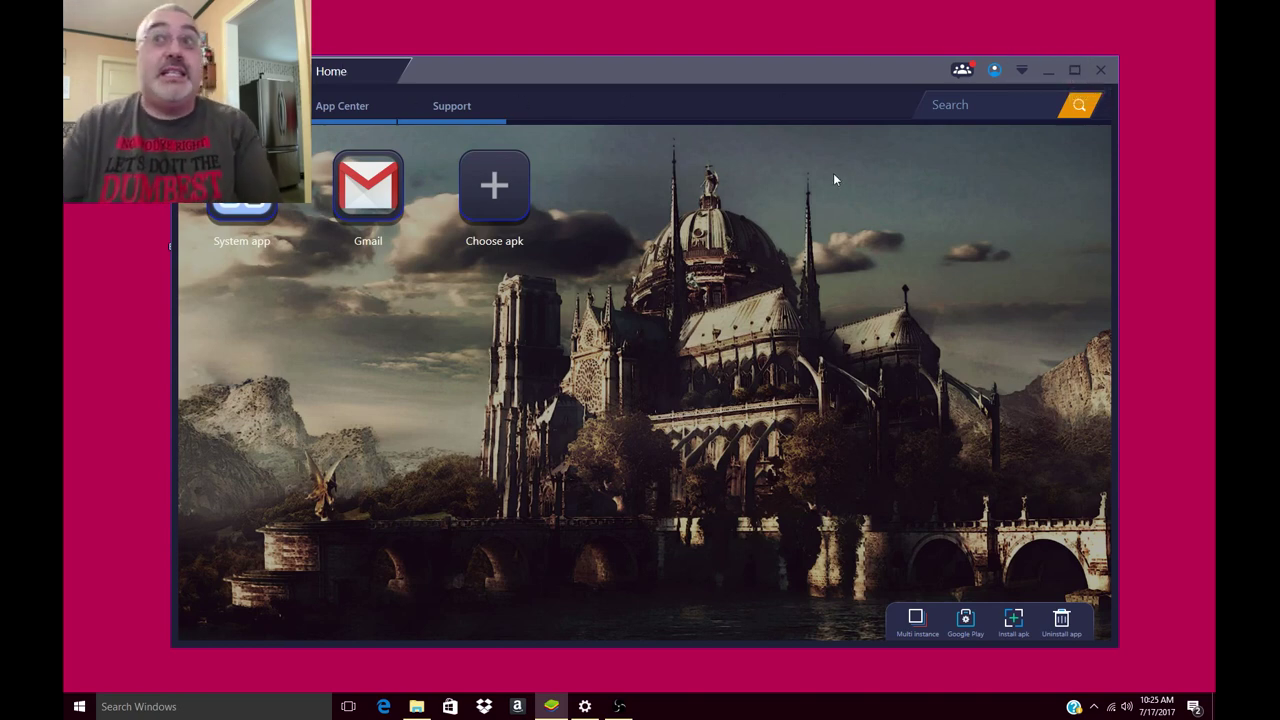
pyautogui.click(961, 71)
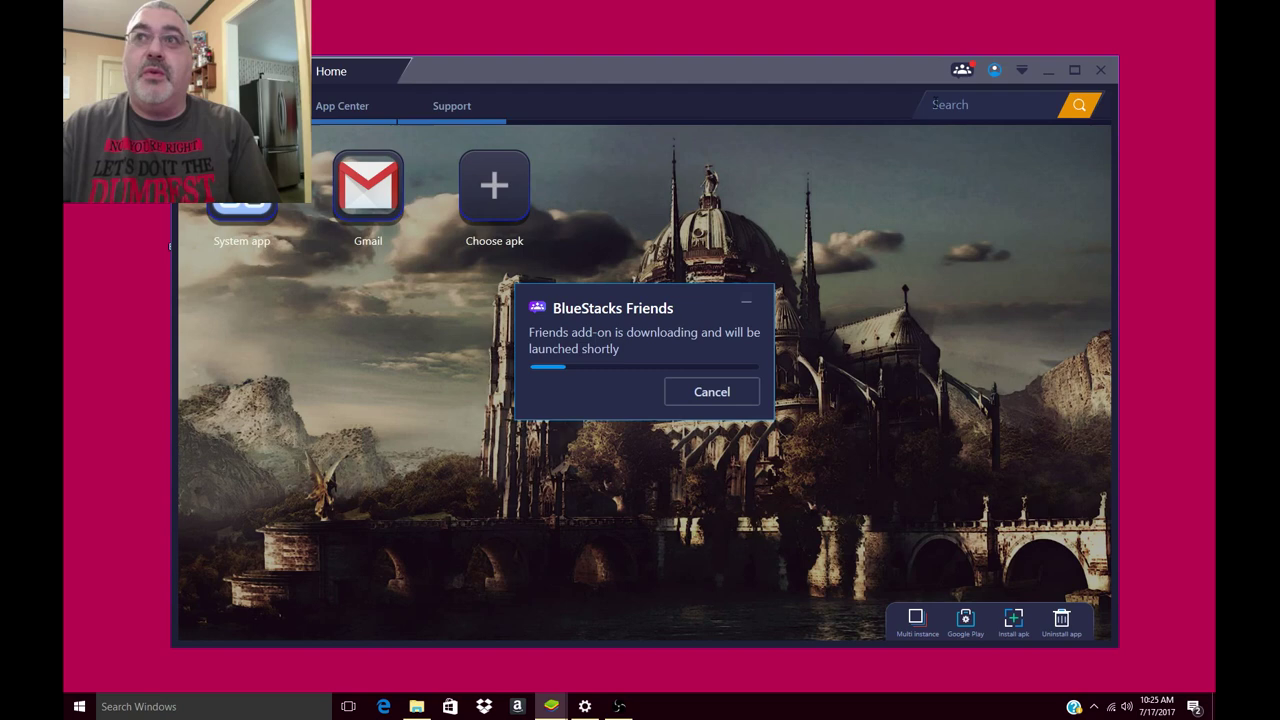
# View the account's profile overview and return to the home screen.
pyautogui.click(994, 70)
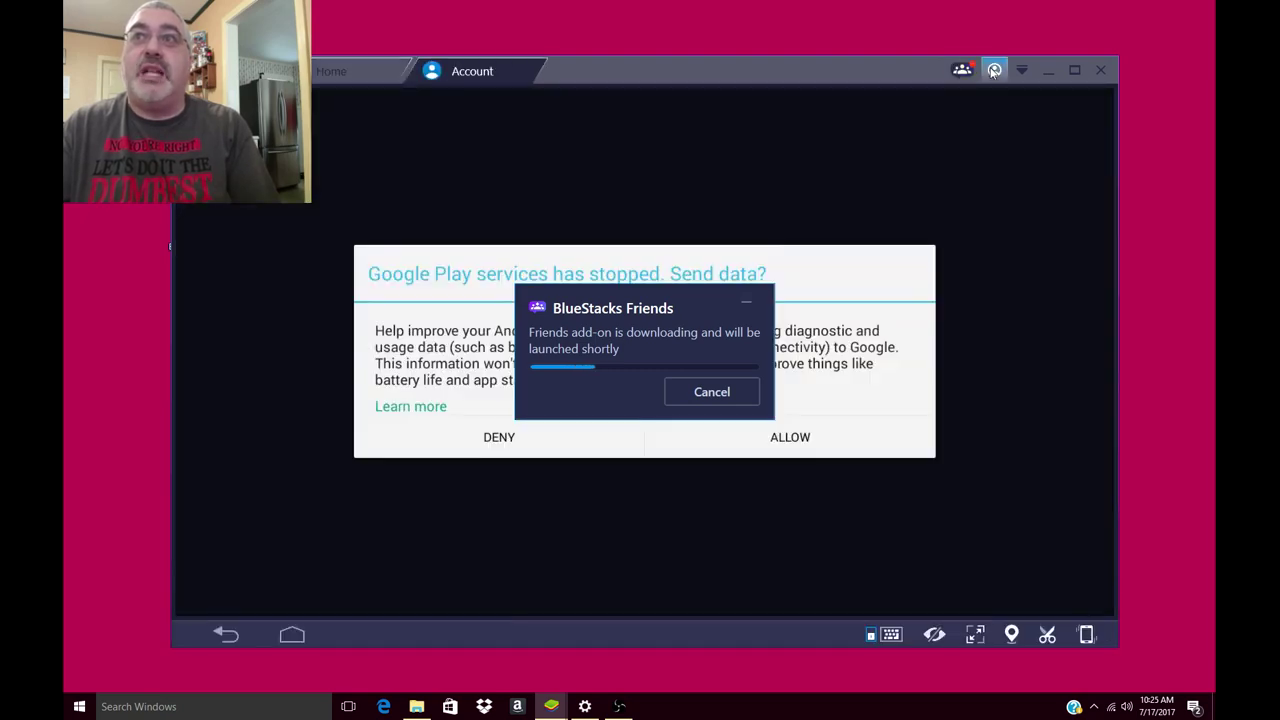
pyautogui.click(937, 127)
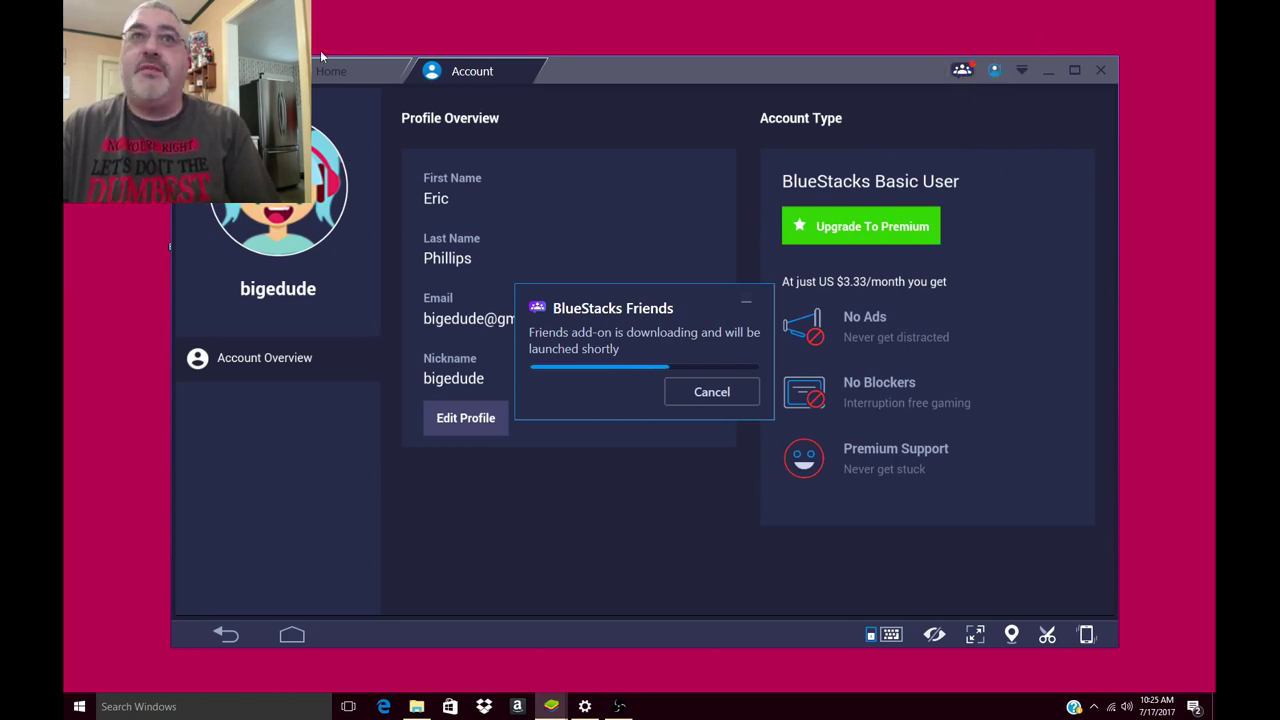
pyautogui.click(312, 80)
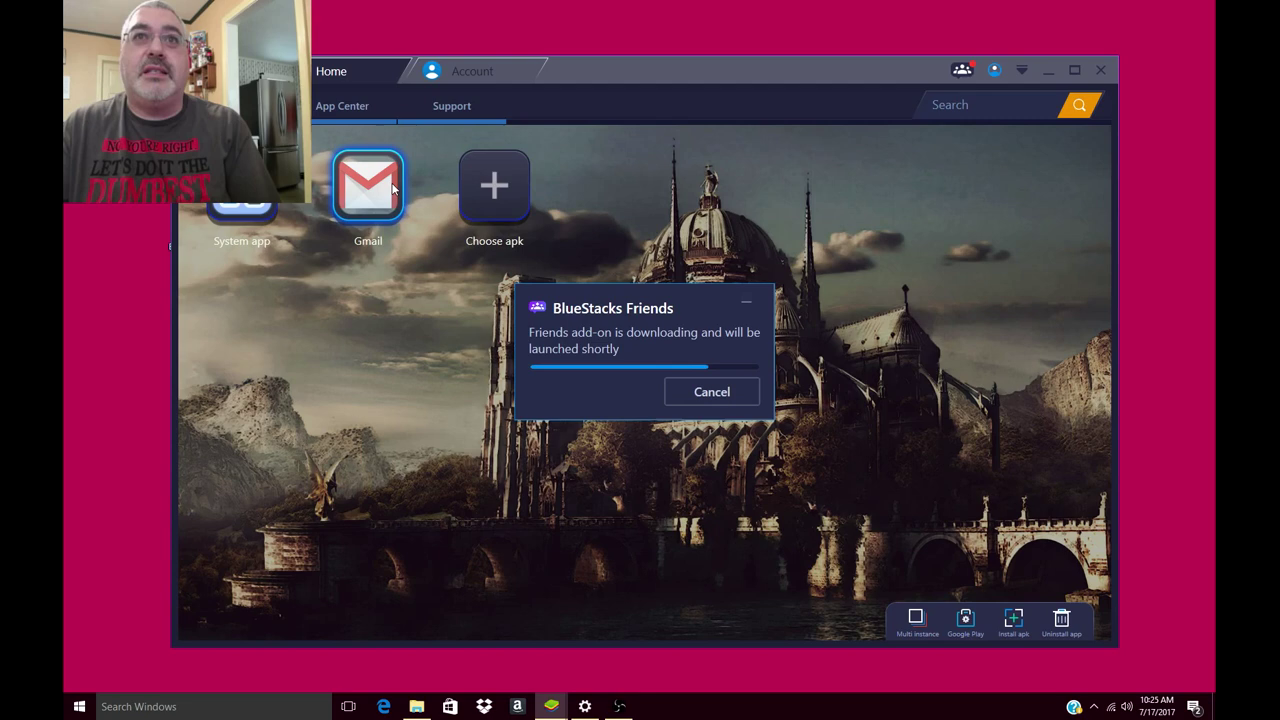
# Open the App Center and browse through the banners of featured games.
pyautogui.click(355, 113)
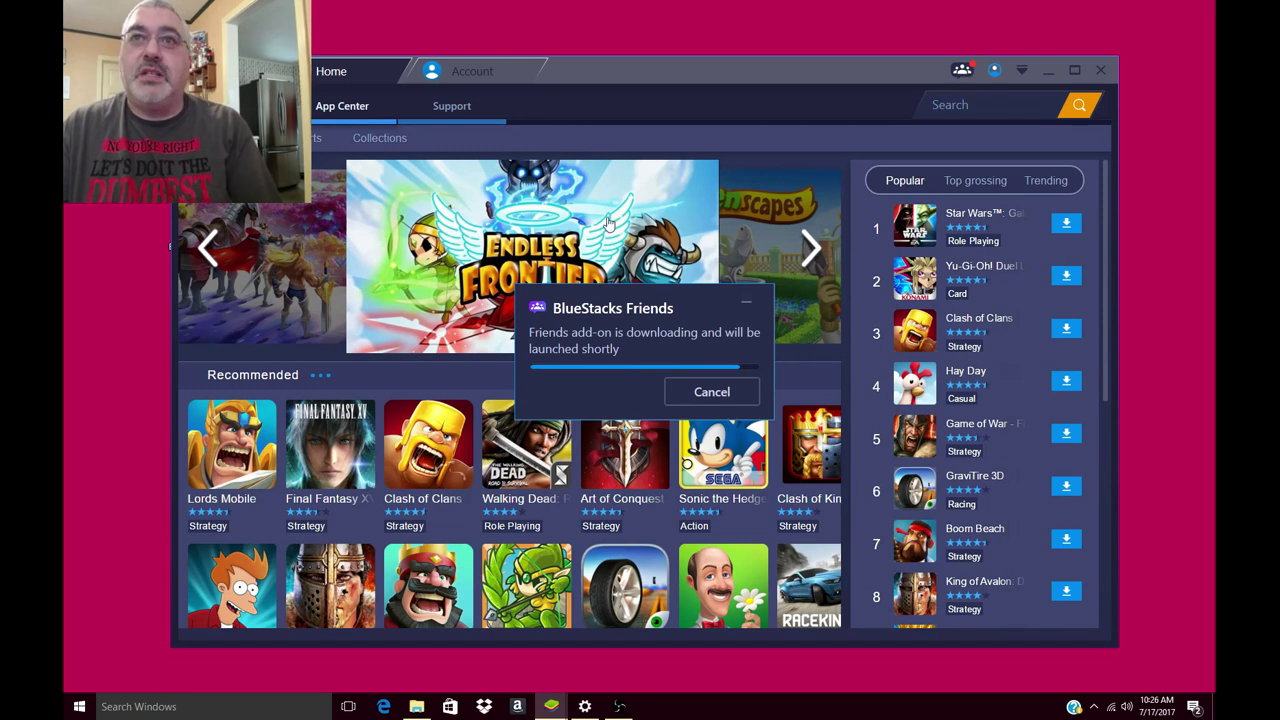
pyautogui.click(810, 247)
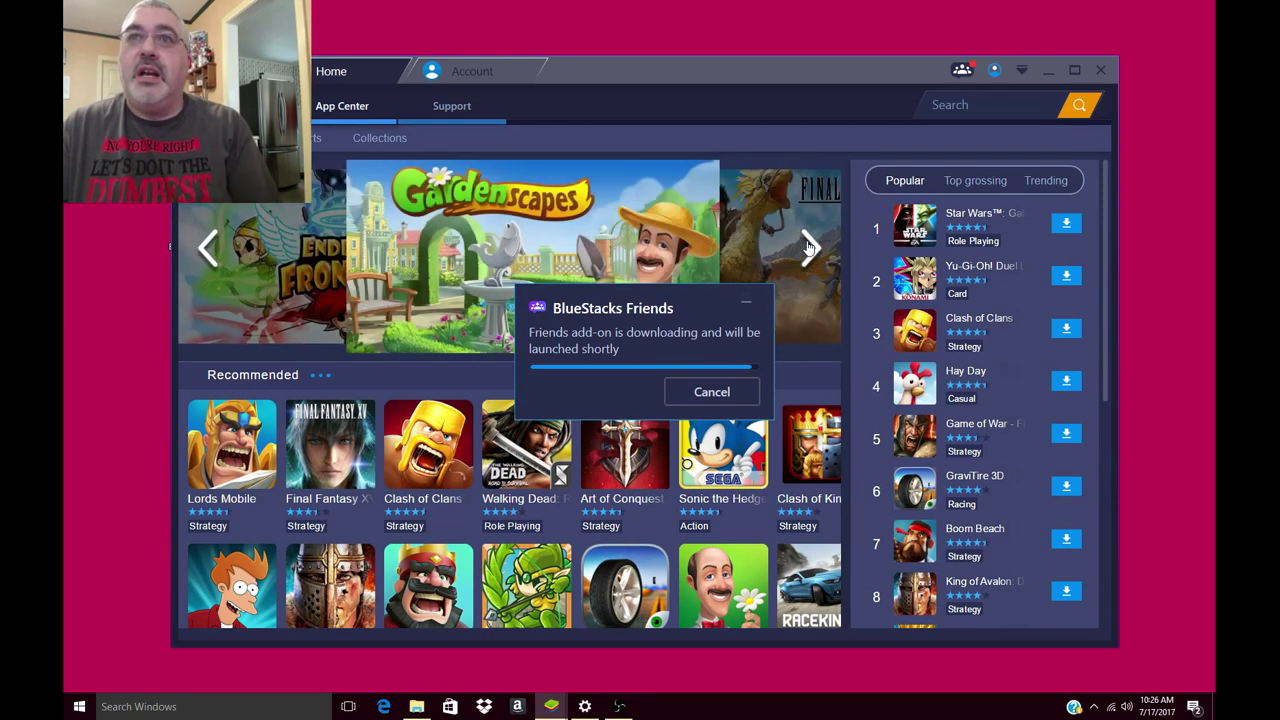
pyautogui.click(811, 248)
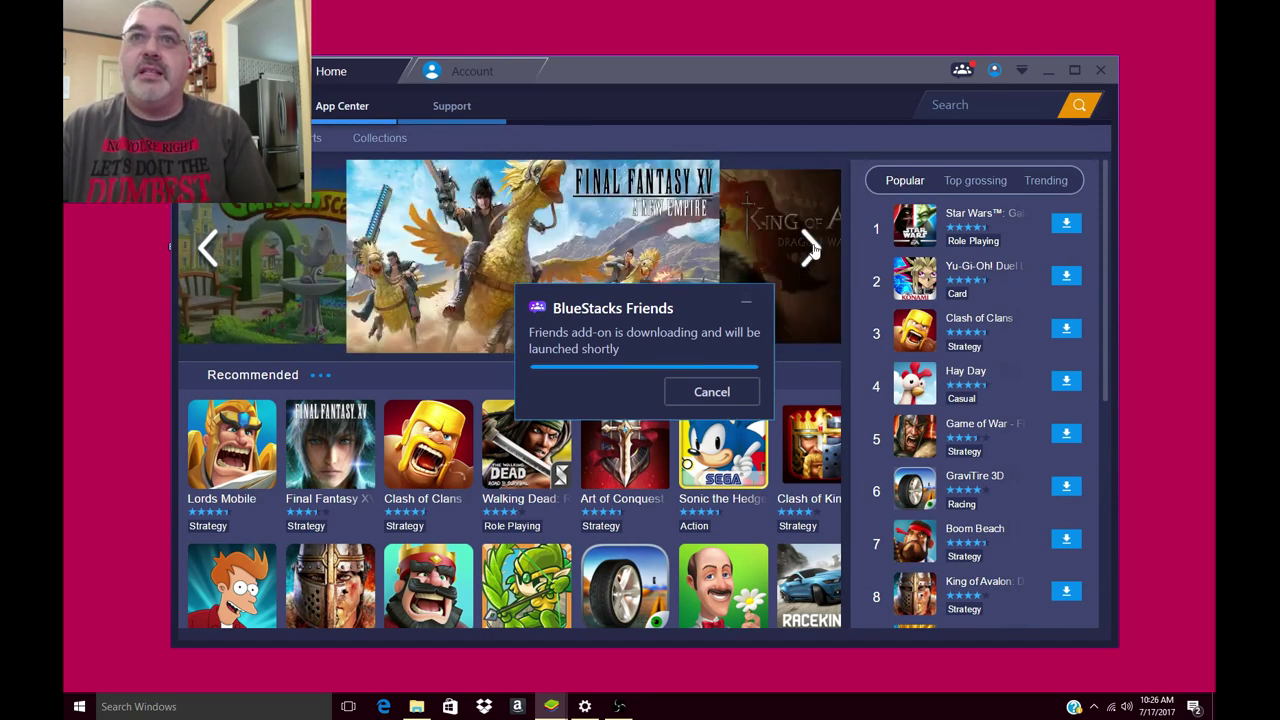
pyautogui.click(811, 248)
pyautogui.click(811, 248)
pyautogui.click(811, 248)
pyautogui.click(811, 248)
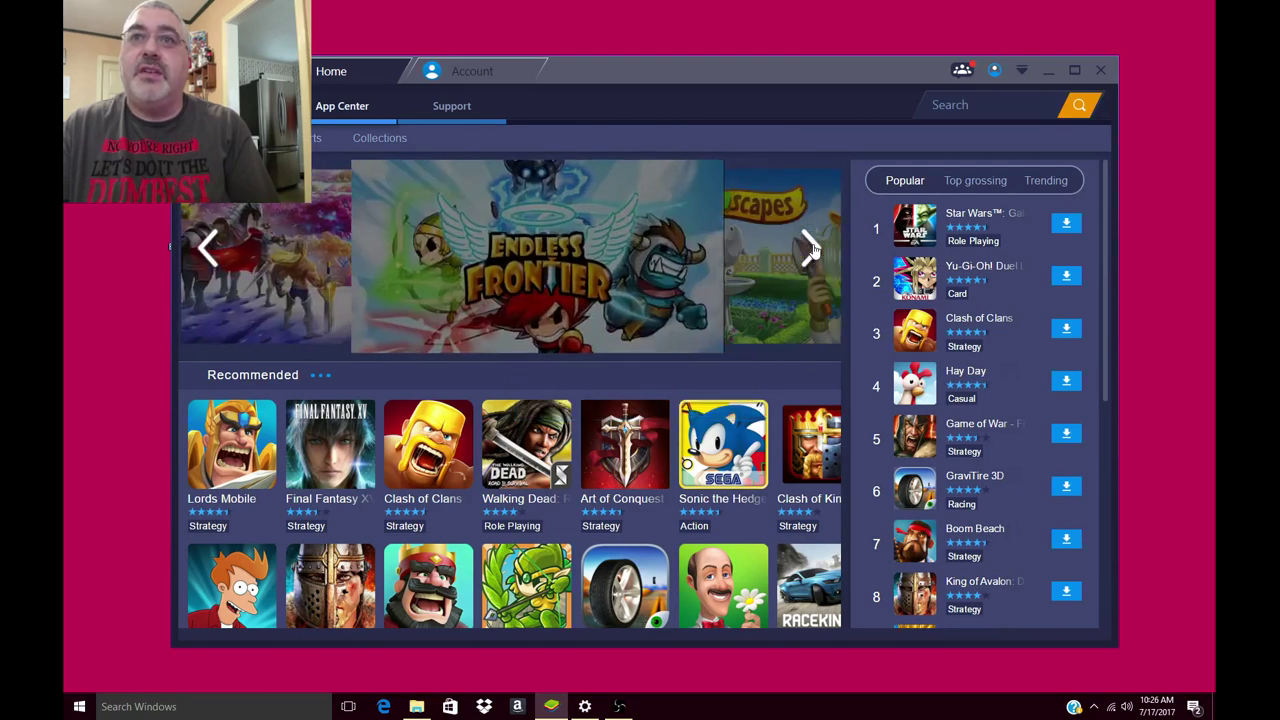
pyautogui.click(811, 248)
# Look over the App Center's recommended games, popular ranking and collections, and close the Friends welcome window.
pyautogui.scroll(-3, 752, 416)
pyautogui.scroll(-1, 752, 416)
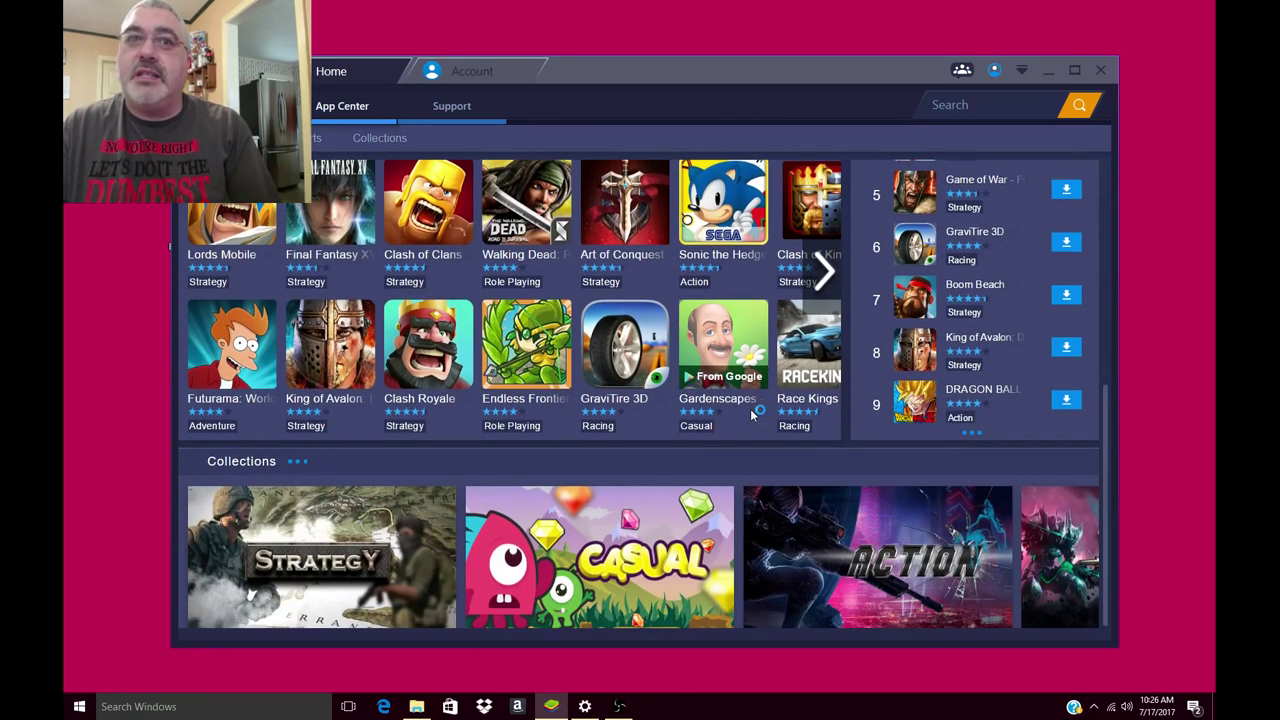
pyautogui.scroll(5, 748, 418)
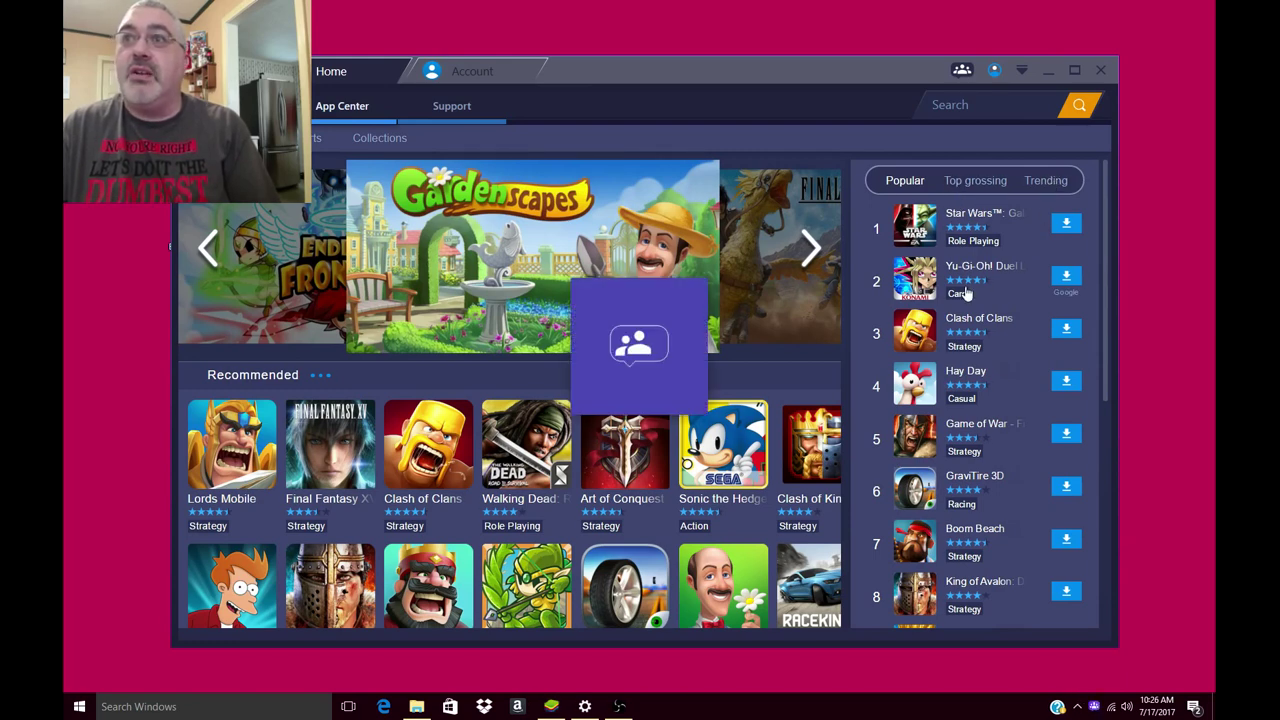
pyautogui.scroll(-3, 967, 292)
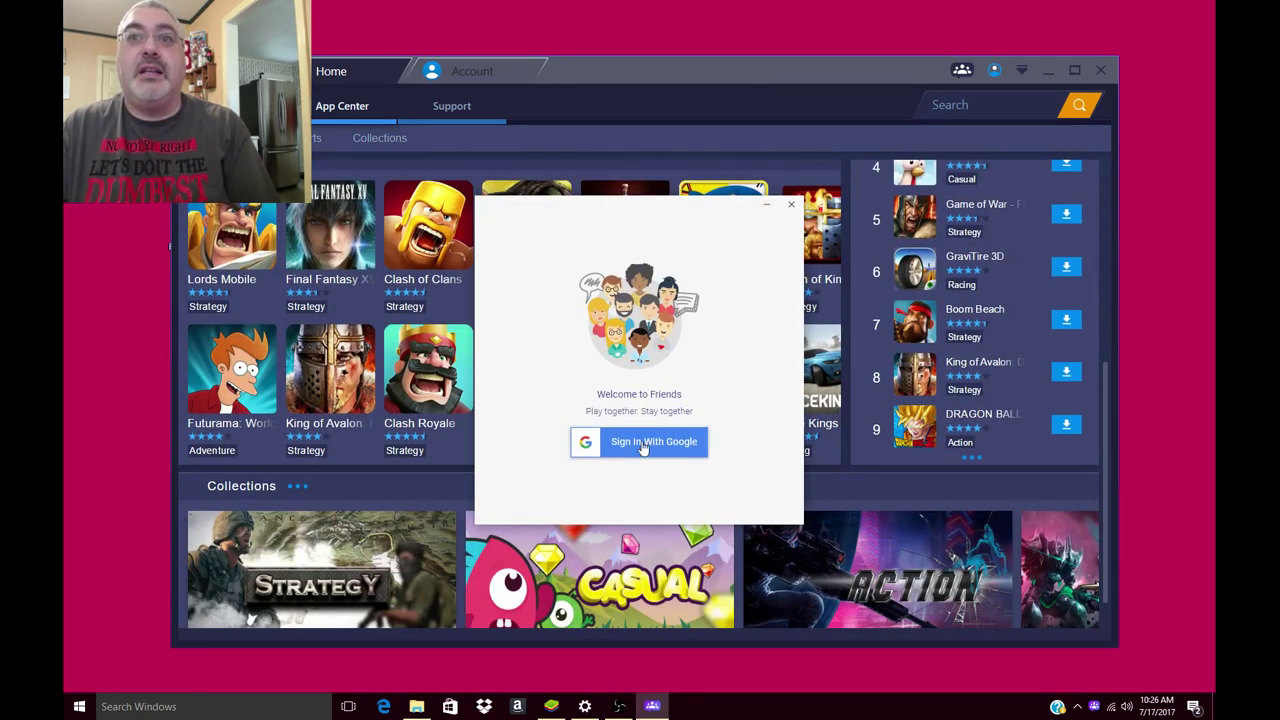
pyautogui.click(791, 206)
pyautogui.scroll(-1, 632, 338)
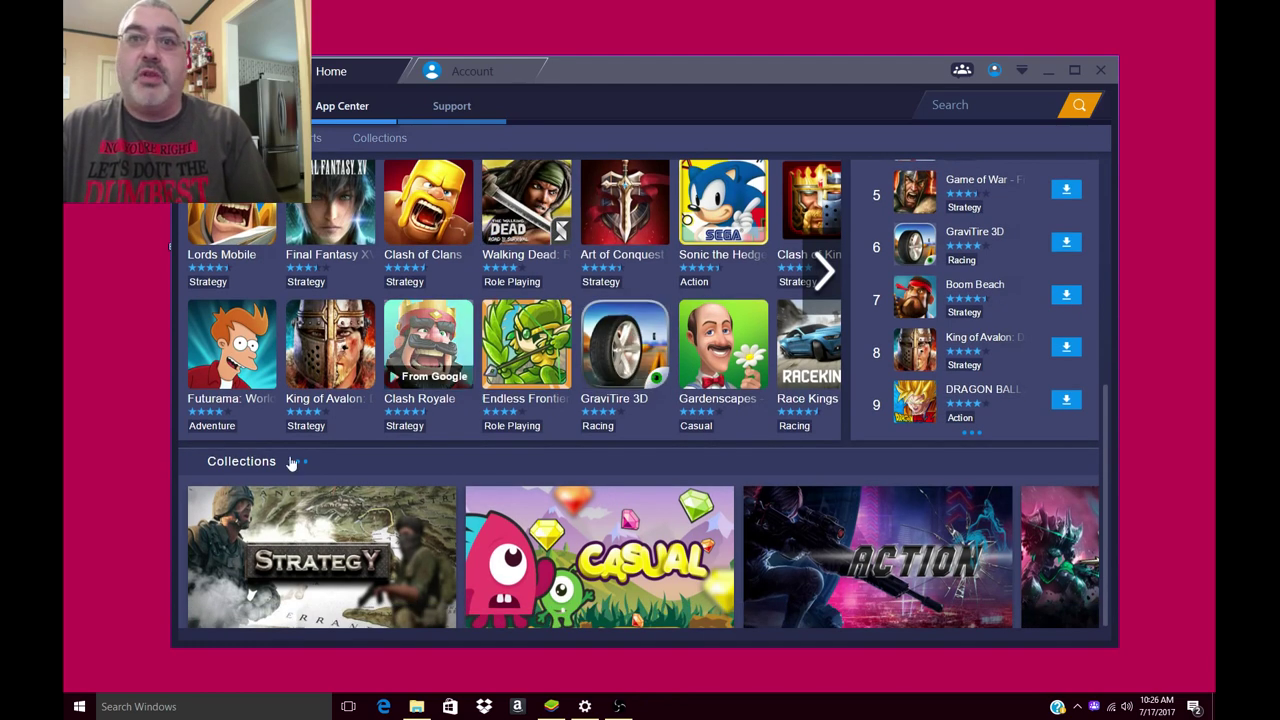
pyautogui.scroll(5, 330, 340)
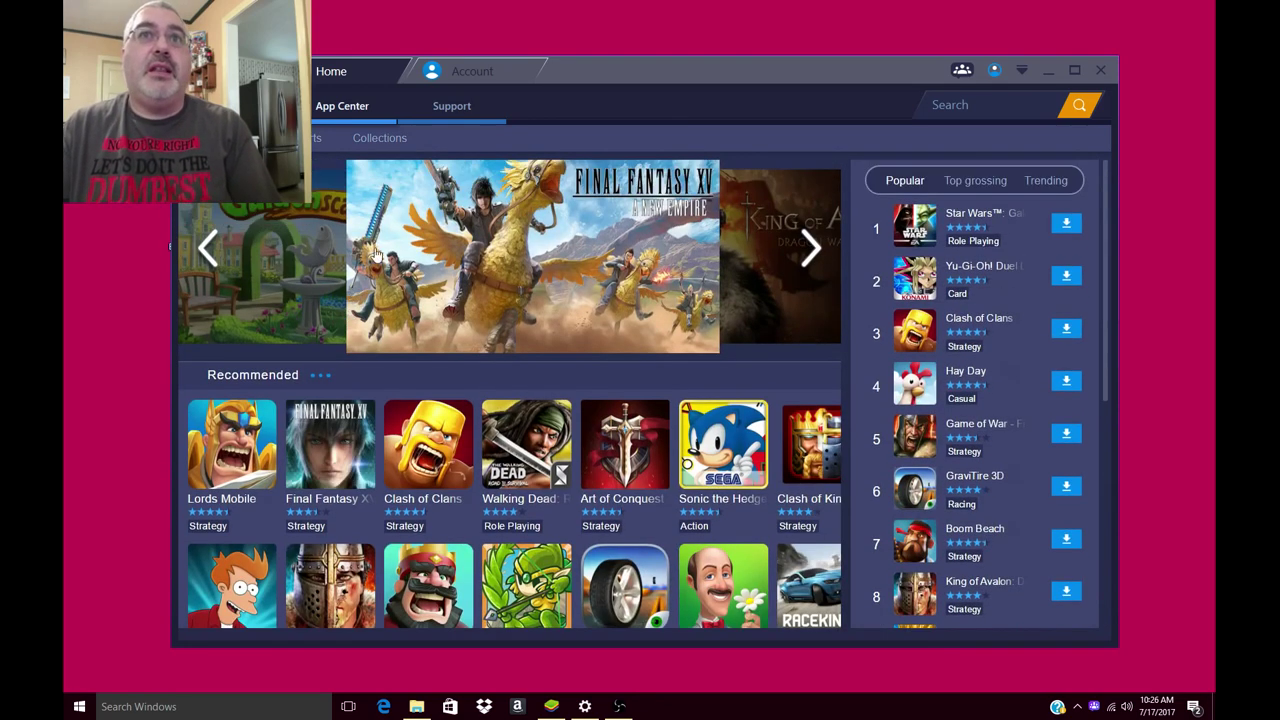
# Examine the BlueStacks 3 support articles and check the emulator's background icons in the Windows notification area.
pyautogui.click(464, 108)
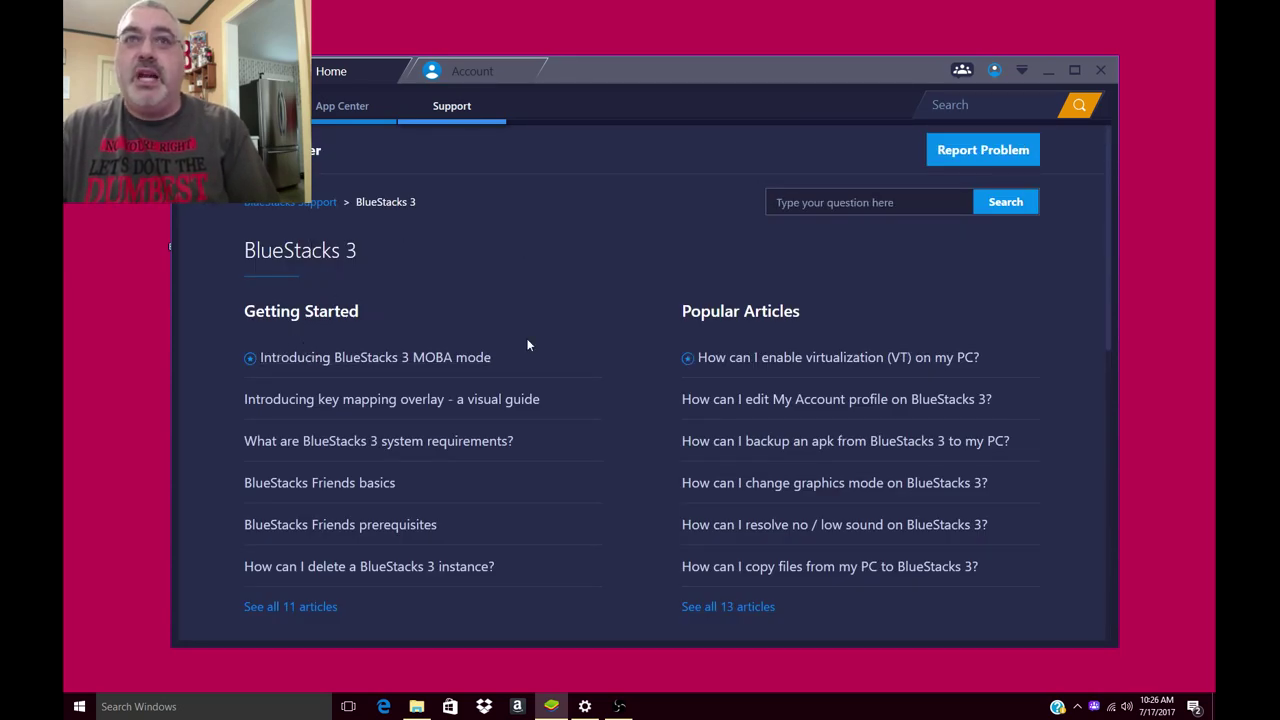
pyautogui.click(1076, 708)
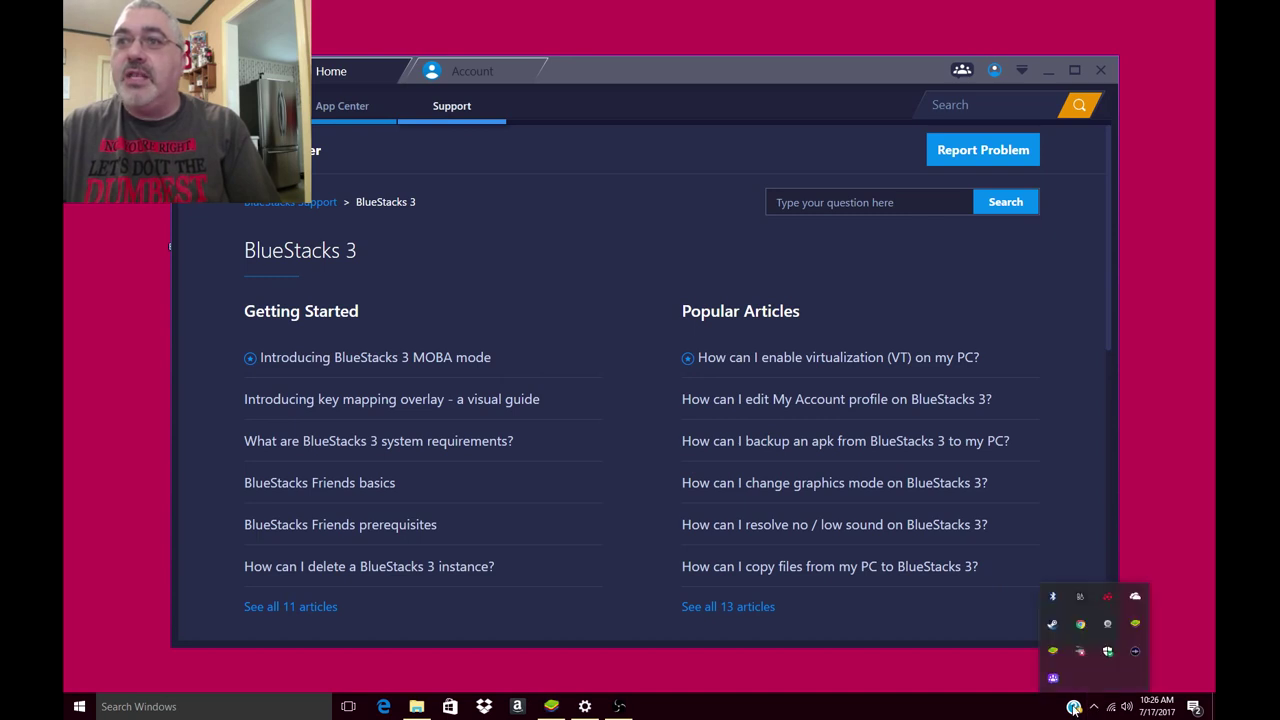
pyautogui.rightClick(1053, 651)
pyautogui.click(1030, 646)
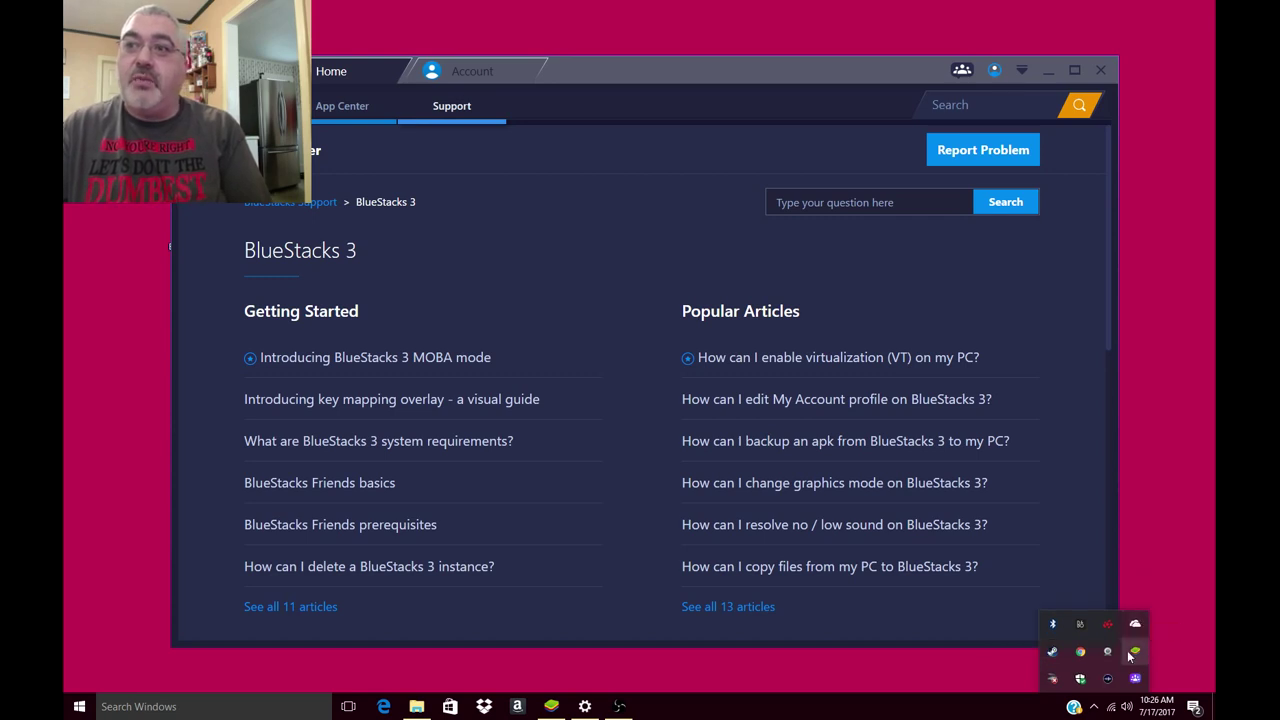
pyautogui.rightClick(1136, 626)
pyautogui.click(731, 78)
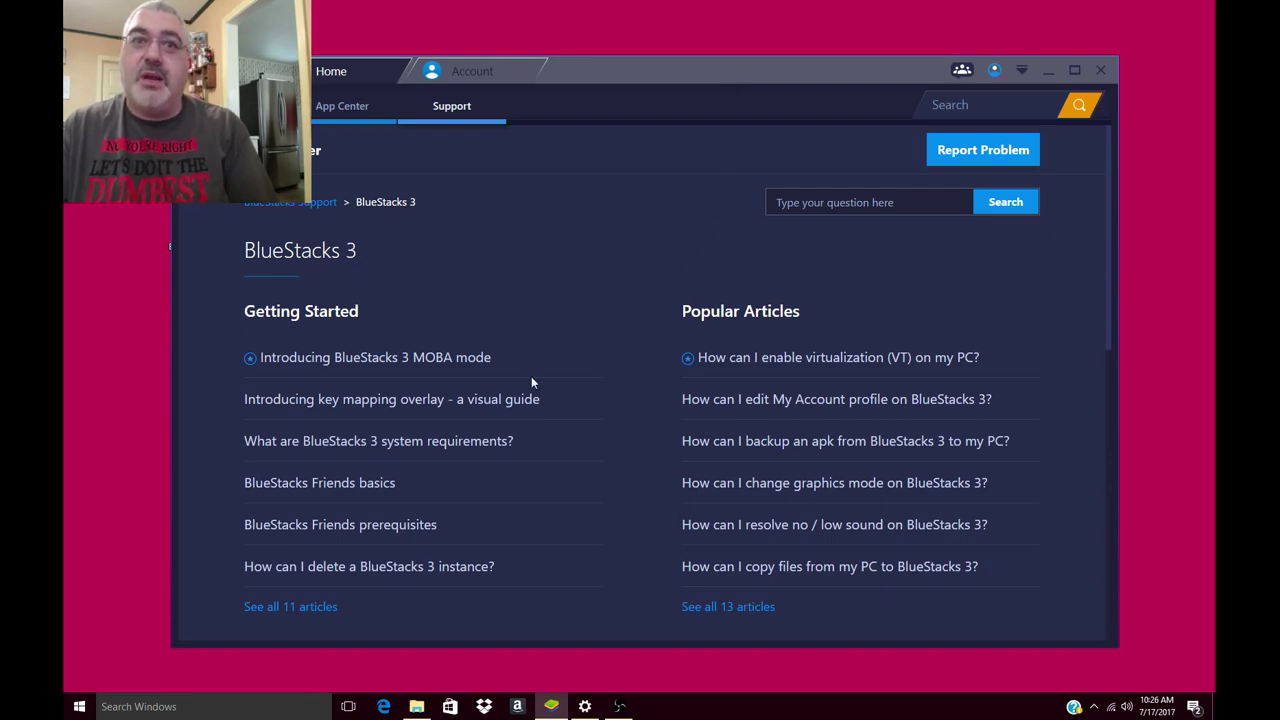
pyautogui.scroll(-3, 528, 380)
pyautogui.scroll(3, 523, 383)
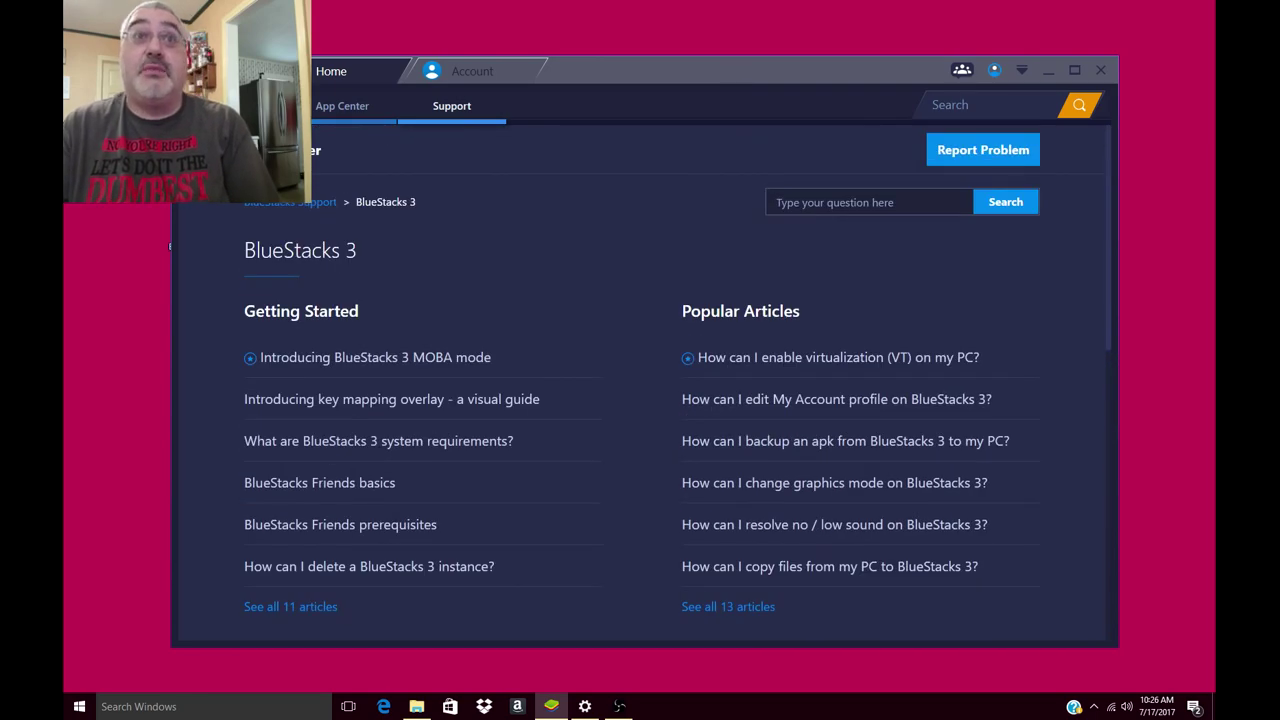
# Return to the home screen's apps, open the Play Store from the system apps and look over its Apps & Games page.
pyautogui.press('Escape')
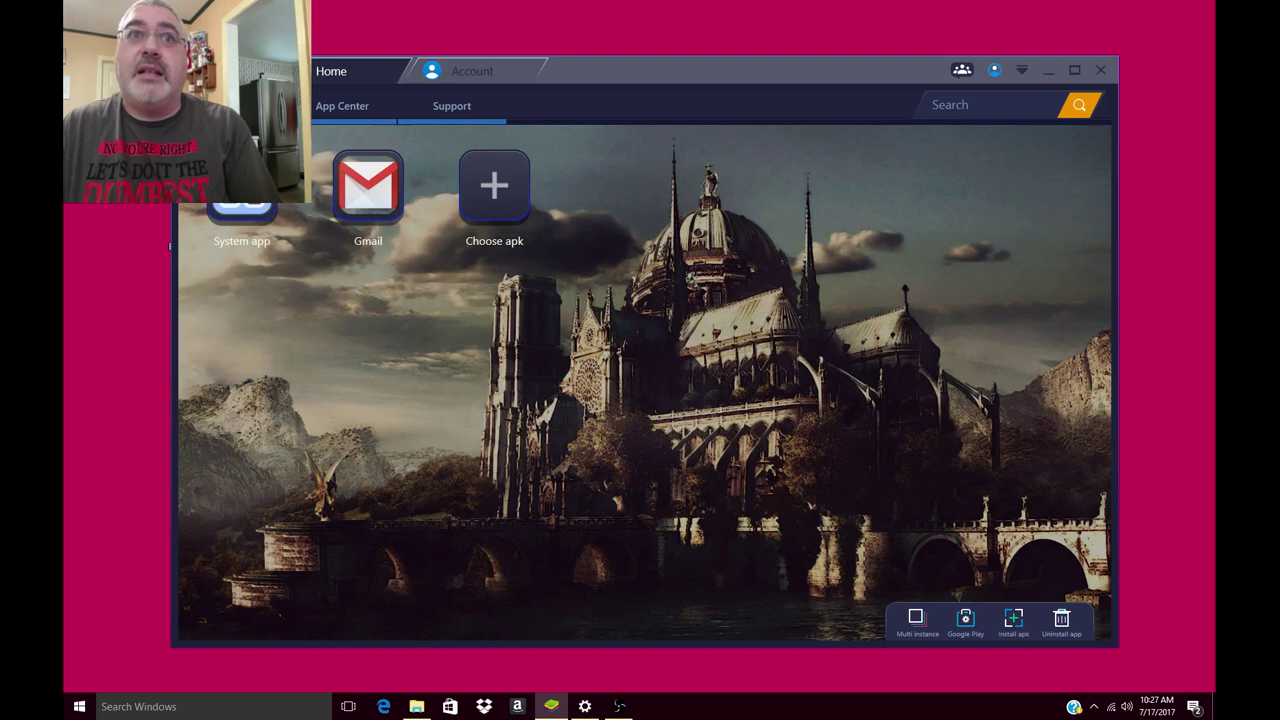
pyautogui.click(242, 190)
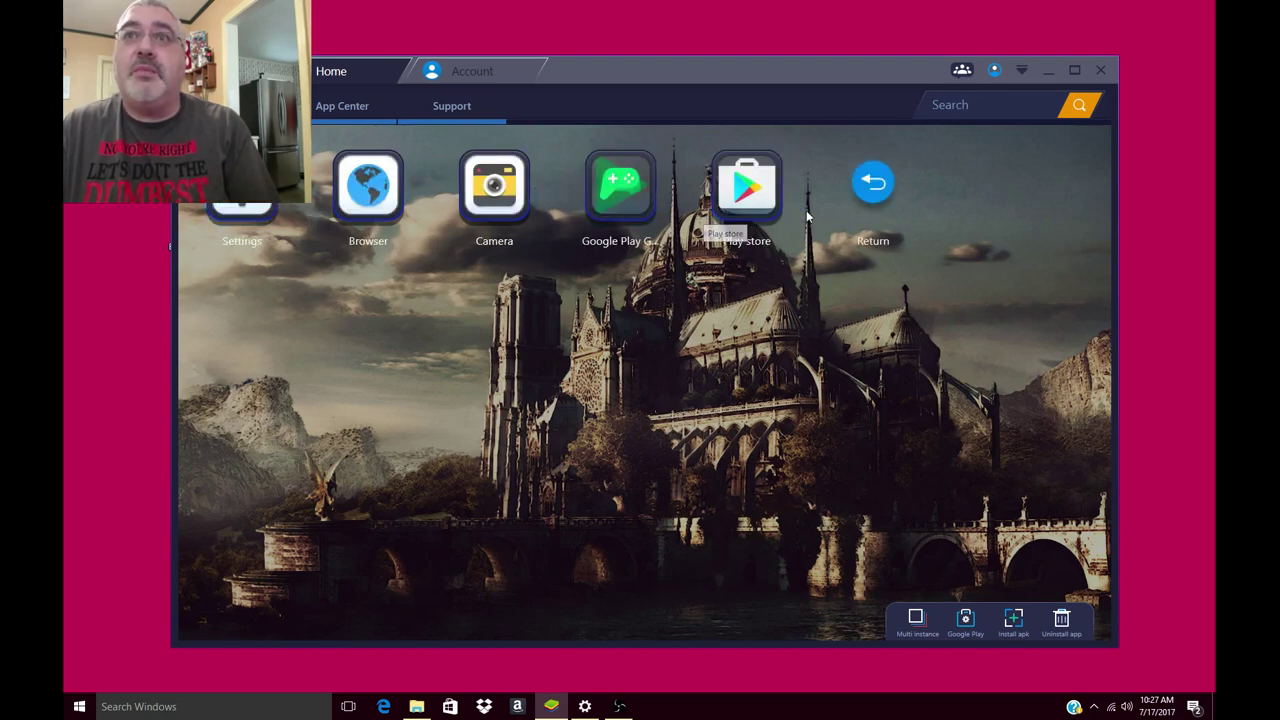
pyautogui.click(752, 192)
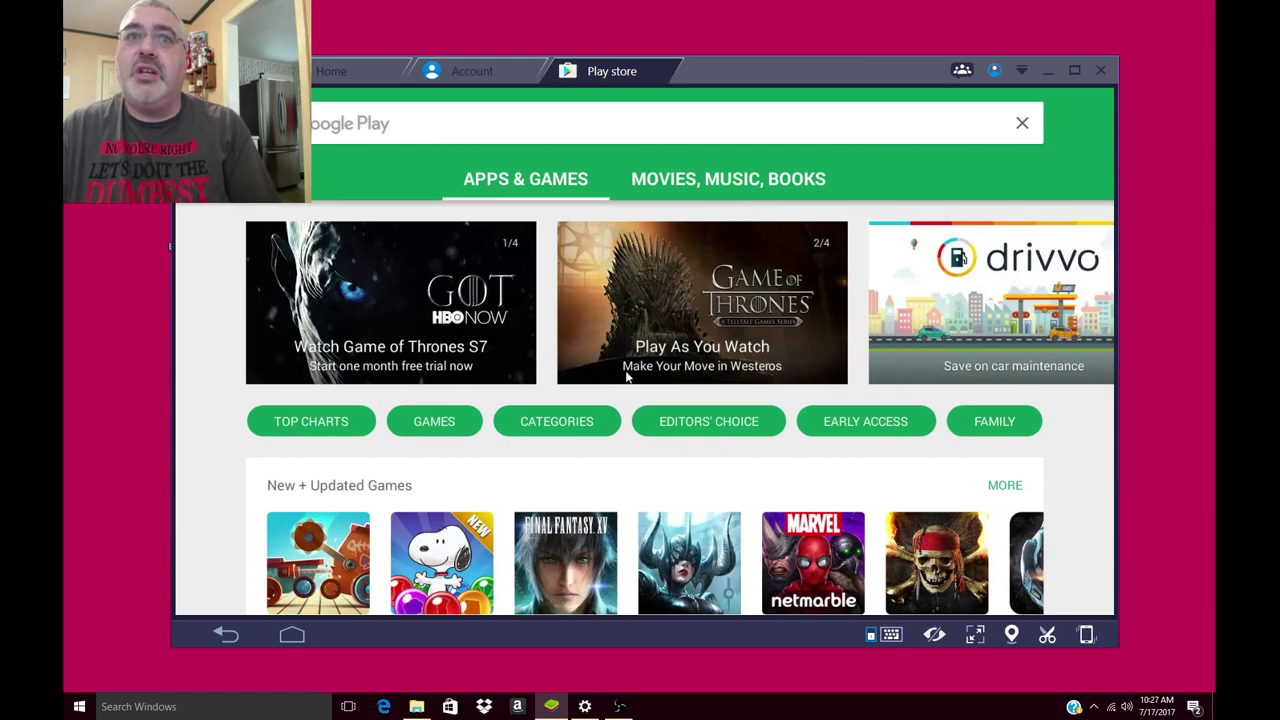
pyautogui.scroll(-5, 627, 376)
pyautogui.scroll(4, 627, 376)
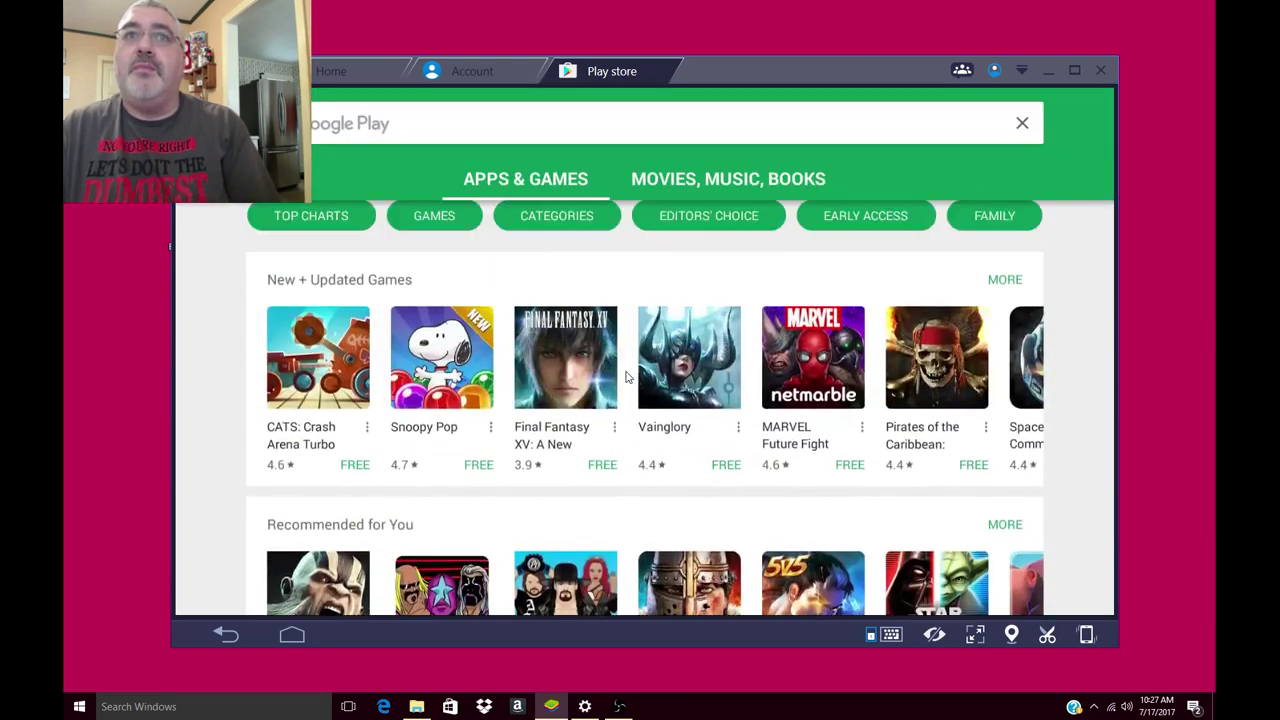
# Search the Play Store for "wwe s" and open the suggested WWE SuperCard page.
pyautogui.click(379, 122)
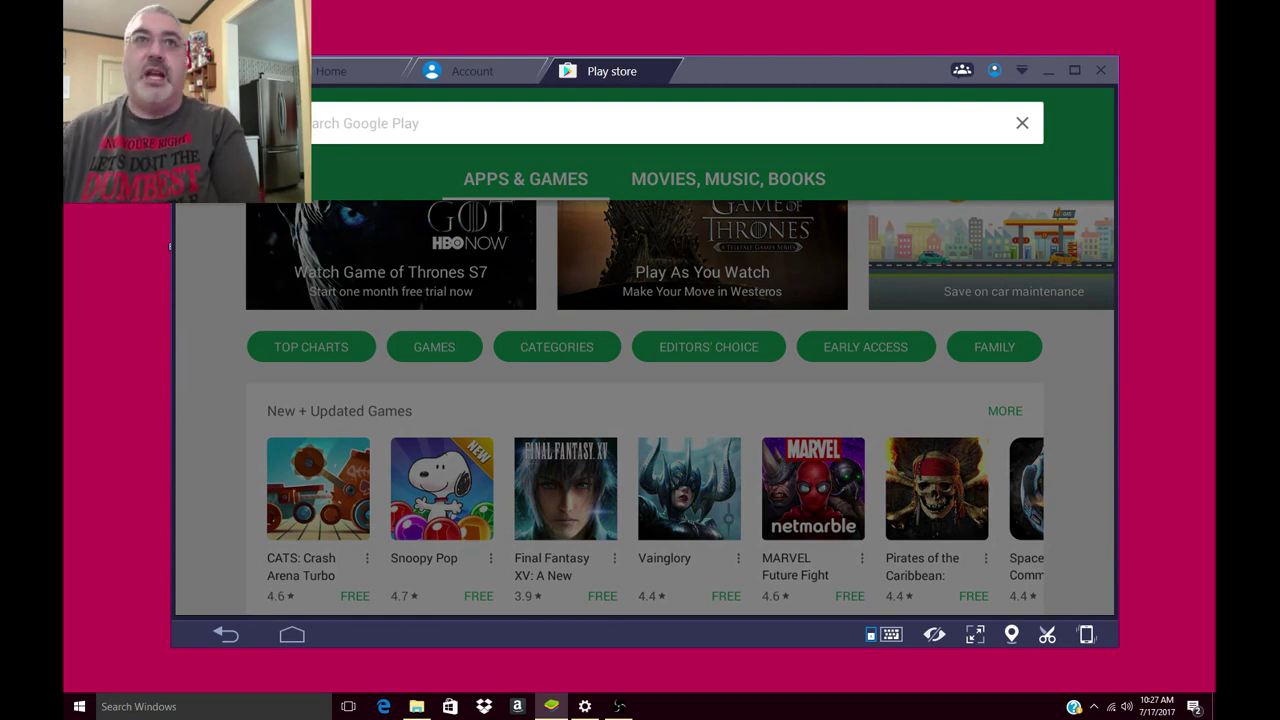
pyautogui.write('wwe syoe')
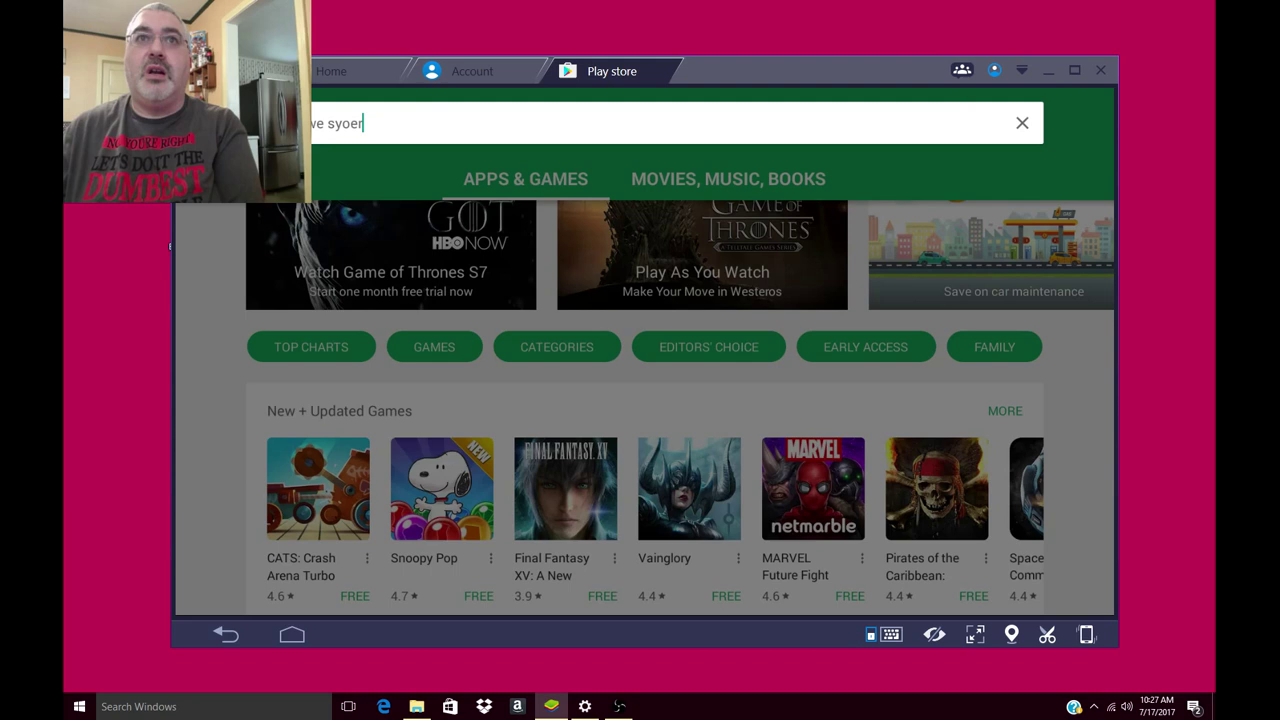
pyautogui.press('BackSpace')
pyautogui.press('BackSpace')
pyautogui.press('BackSpace')
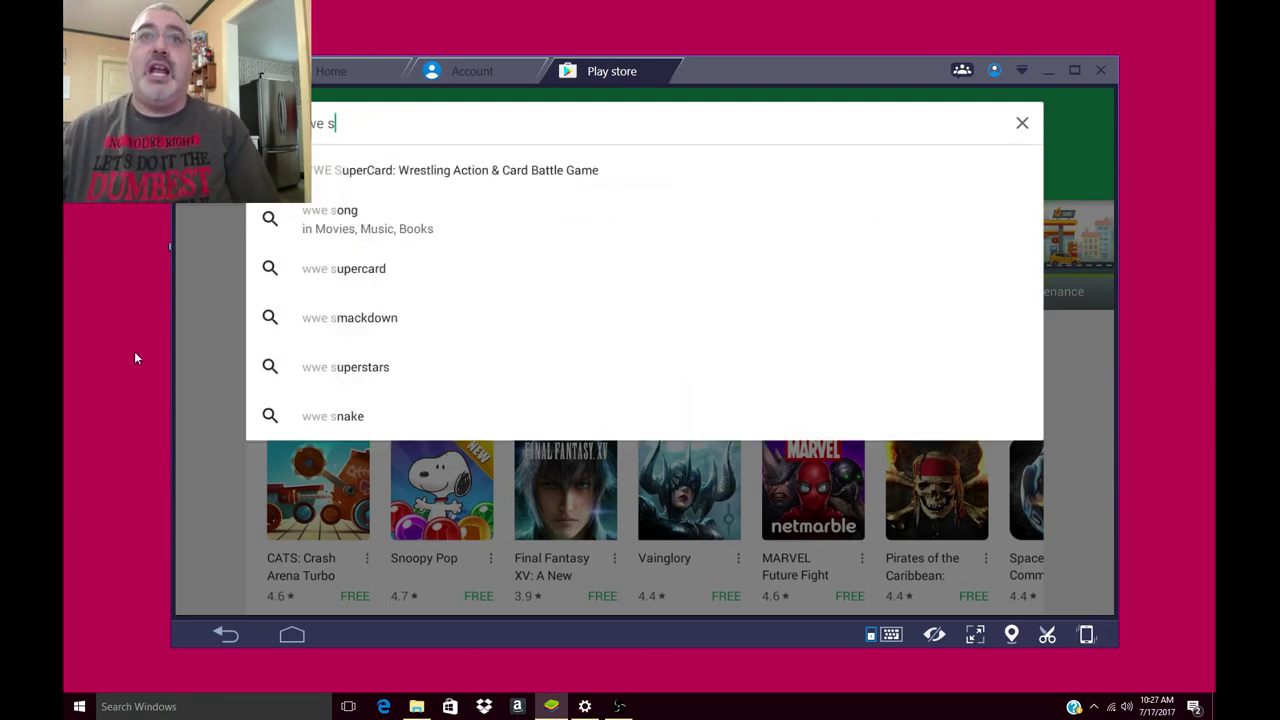
pyautogui.click(448, 174)
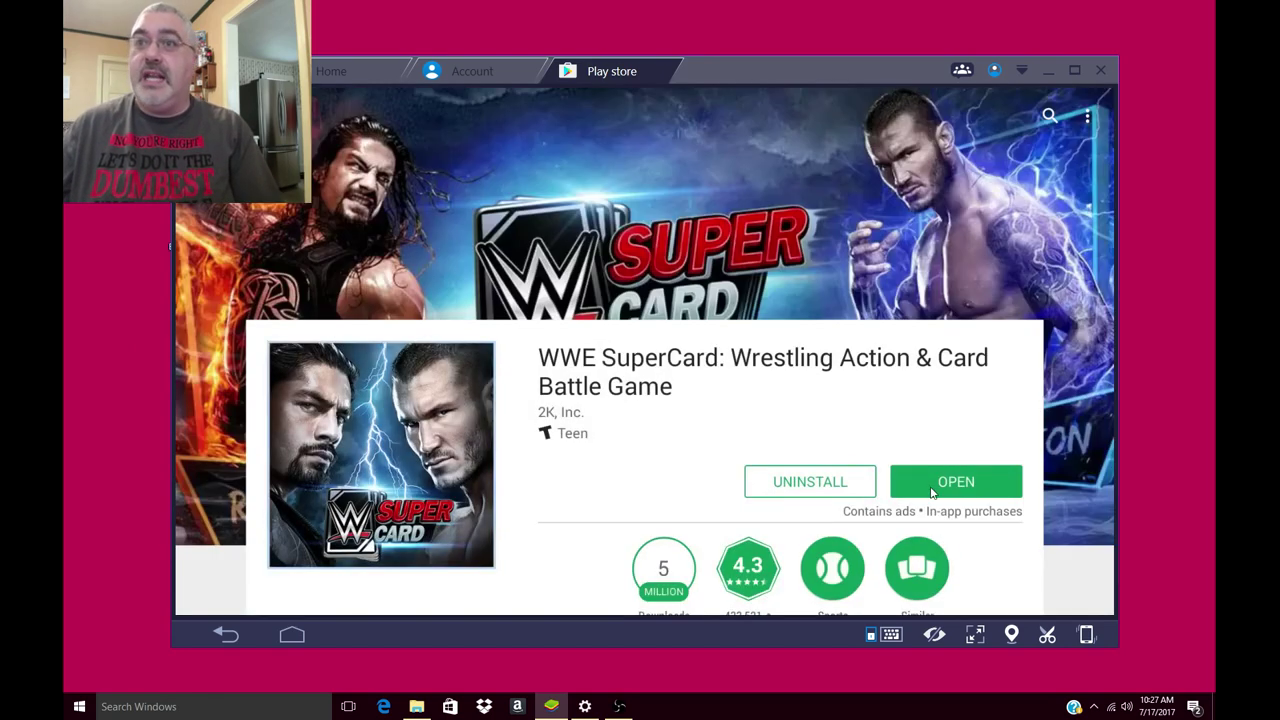
# Launch WWE SuperCard from its store page and switch the emulator to full screen.
pyautogui.click(930, 490)
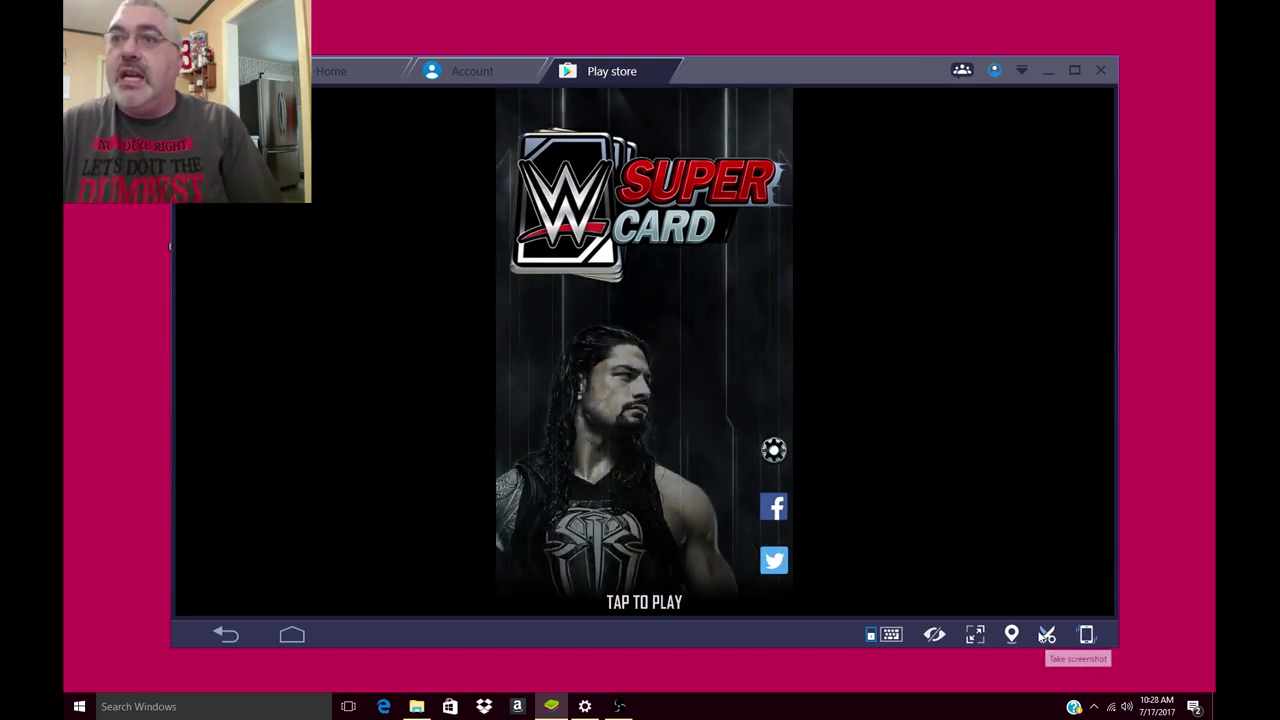
pyautogui.click(976, 634)
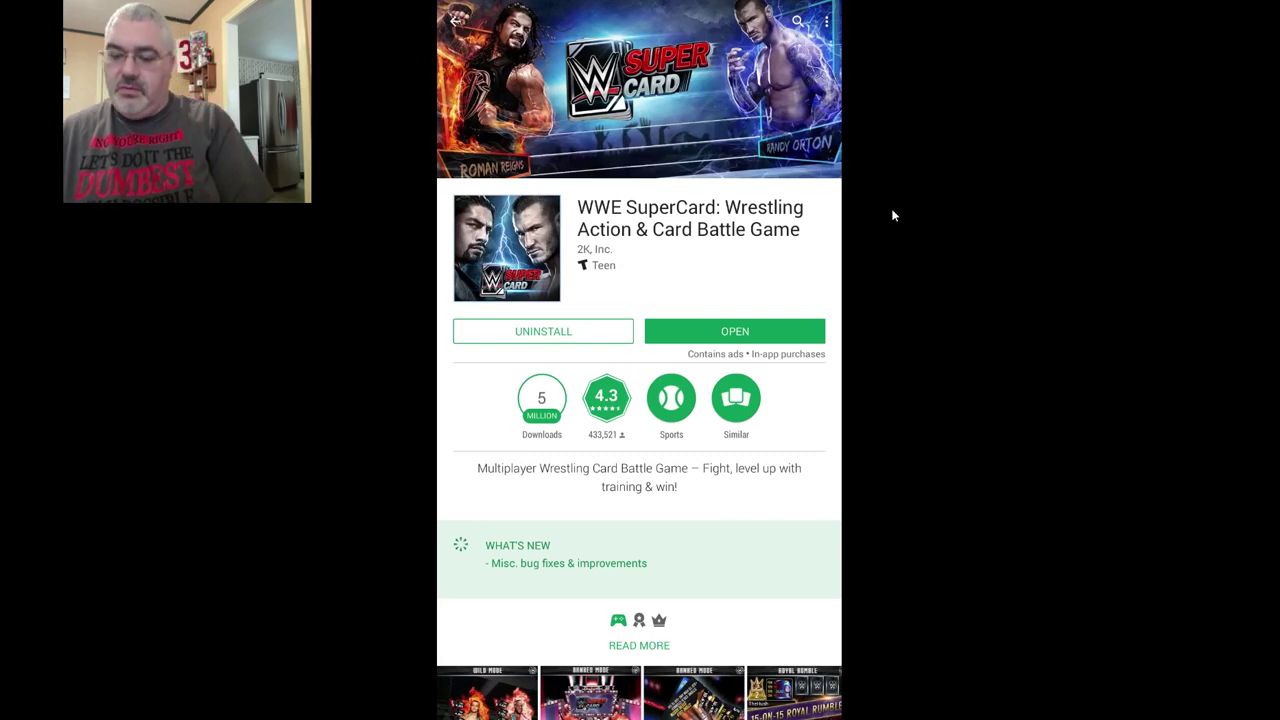
# Back out of the WWE SuperCard store page and leave full screen to return to the emulator's home screen.
pyautogui.press('Escape')
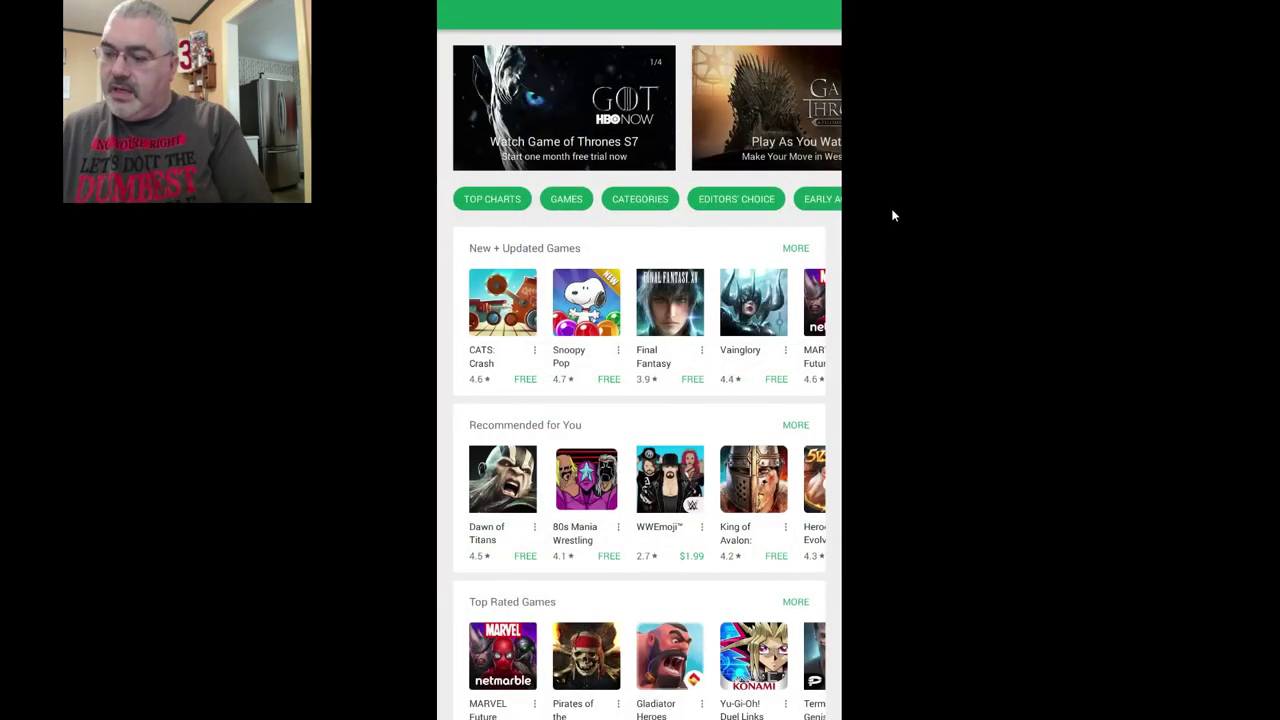
pyautogui.press('F11')
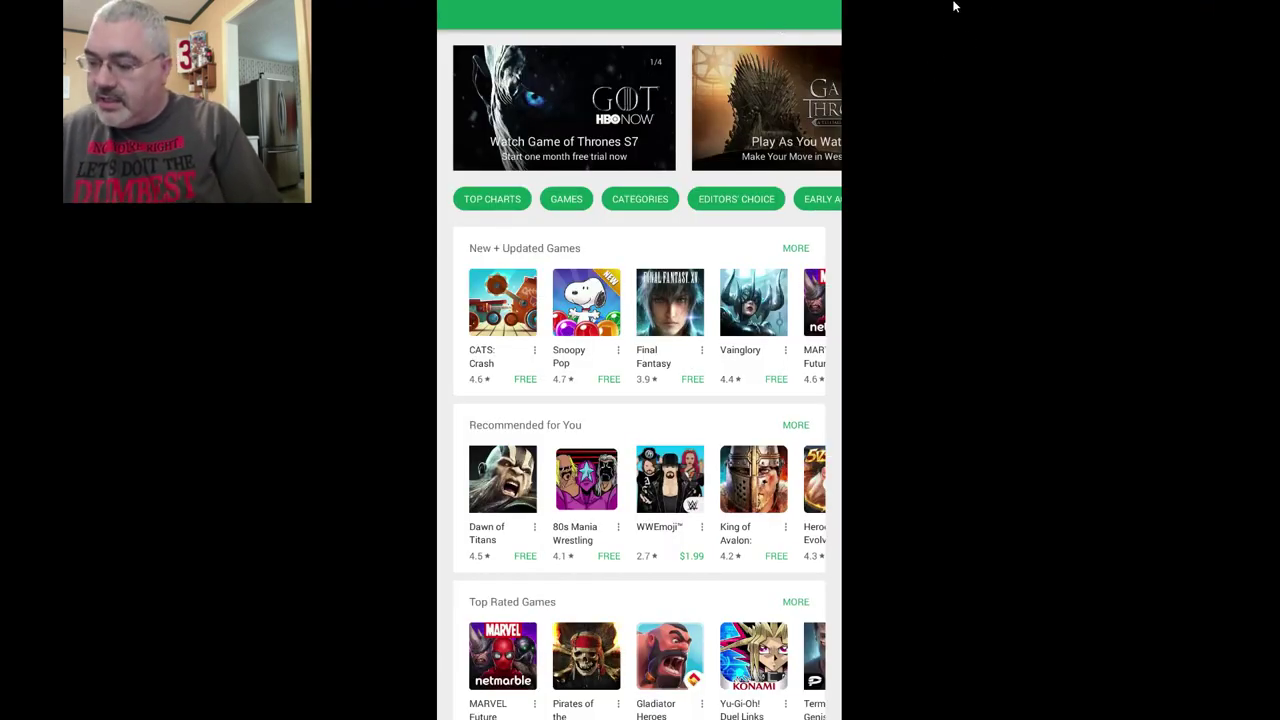
pyautogui.press('F11')
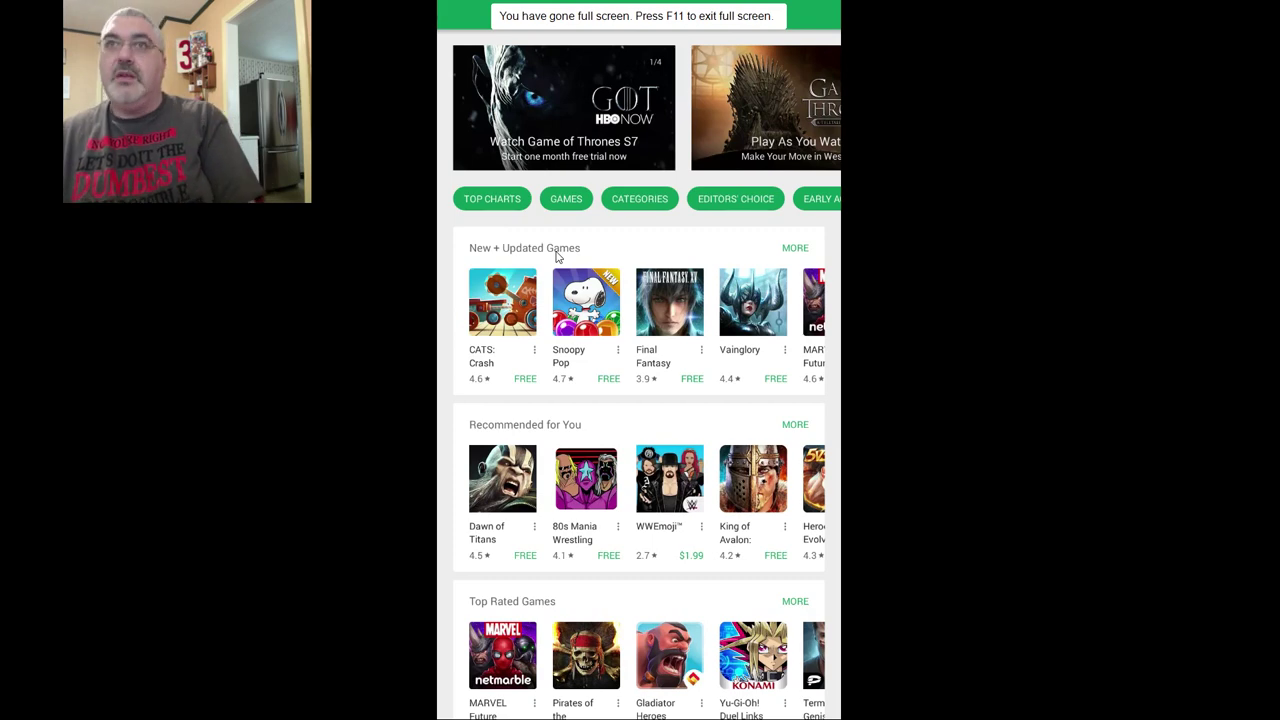
pyautogui.hotkey('alt', 'Tab')
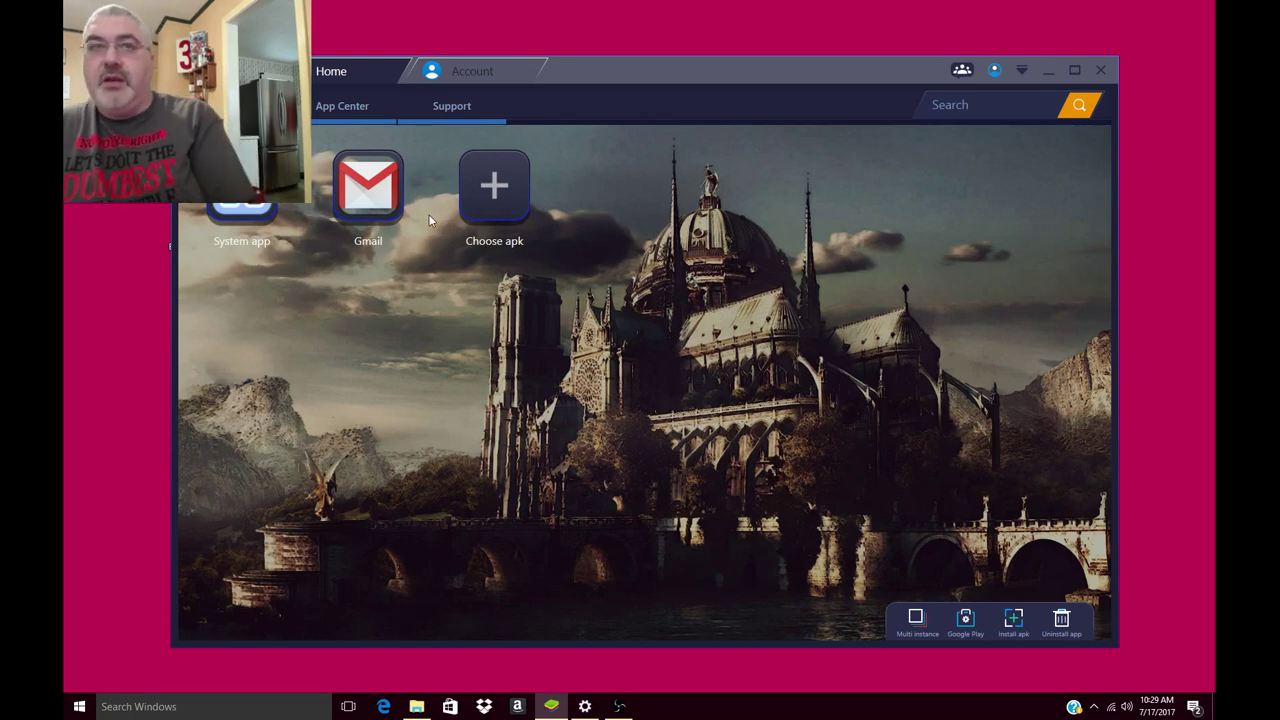
# Switch to the emulator home screen that holds the installed apps and launch WWE SuperCard.
pyautogui.hotkey('alt', 'Tab')
pyautogui.press('Tab')
pyautogui.press('Tab')
pyautogui.press('Tab')
pyautogui.press('Tab')
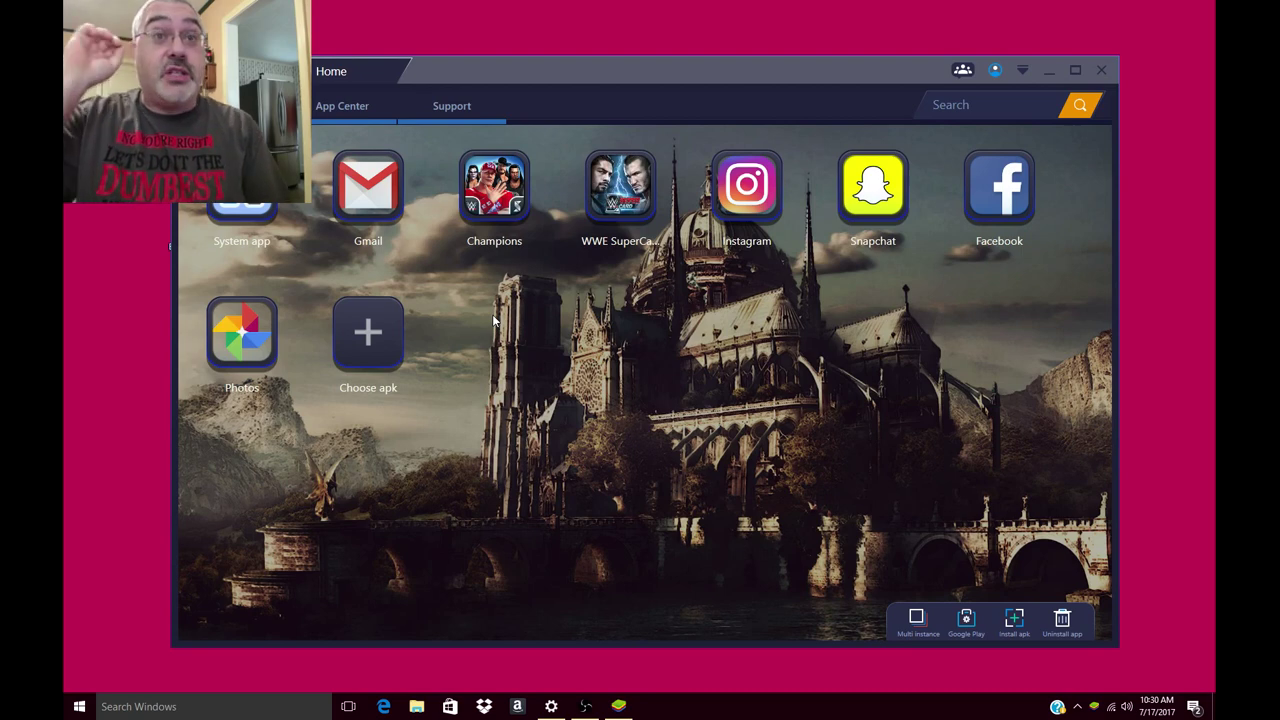
pyautogui.click(626, 183)
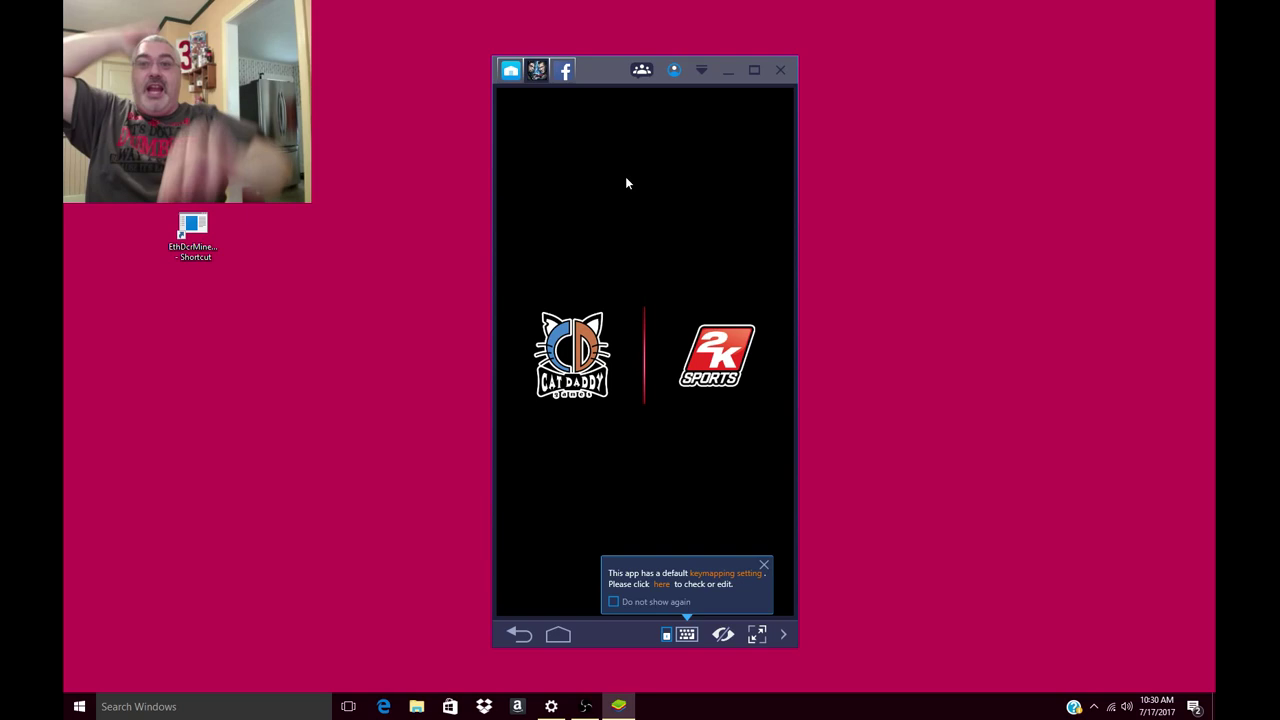
# Dismiss the keymapping notice and enlarge the emulator window to nearly the full desktop height.
pyautogui.click(766, 567)
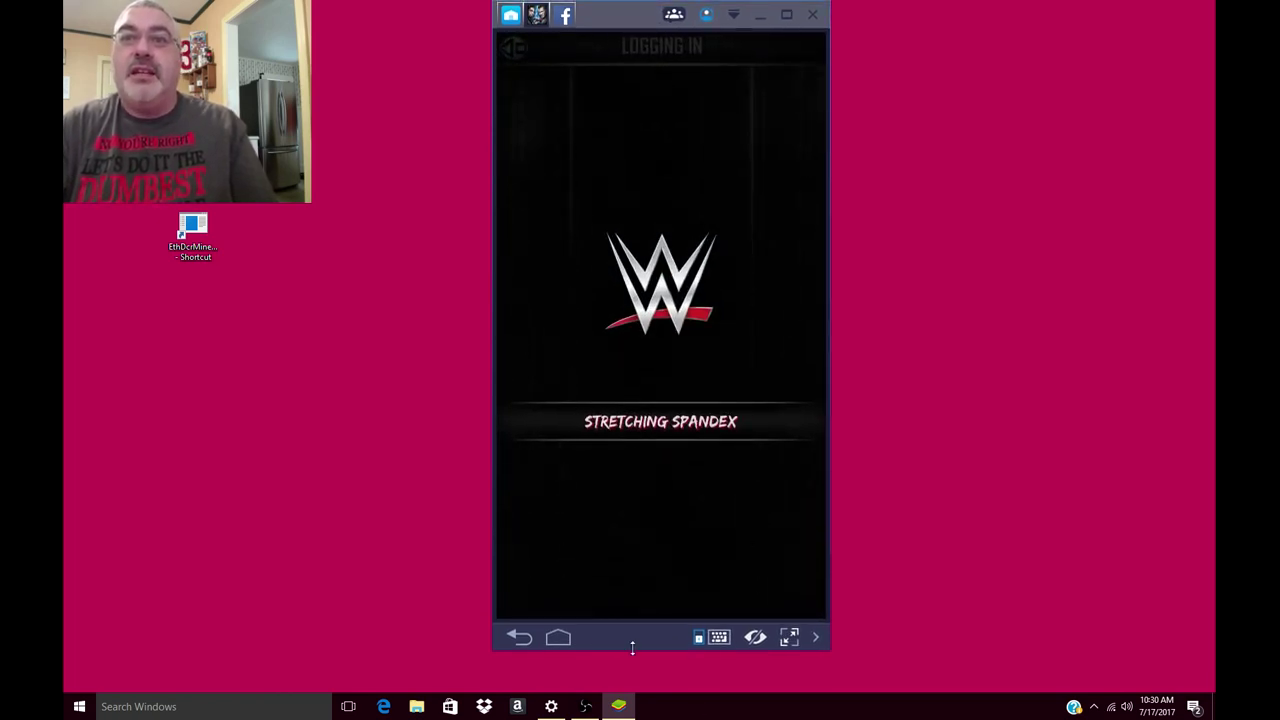
pyautogui.moveTo(633, 650); pyautogui.dragTo(634, 690)
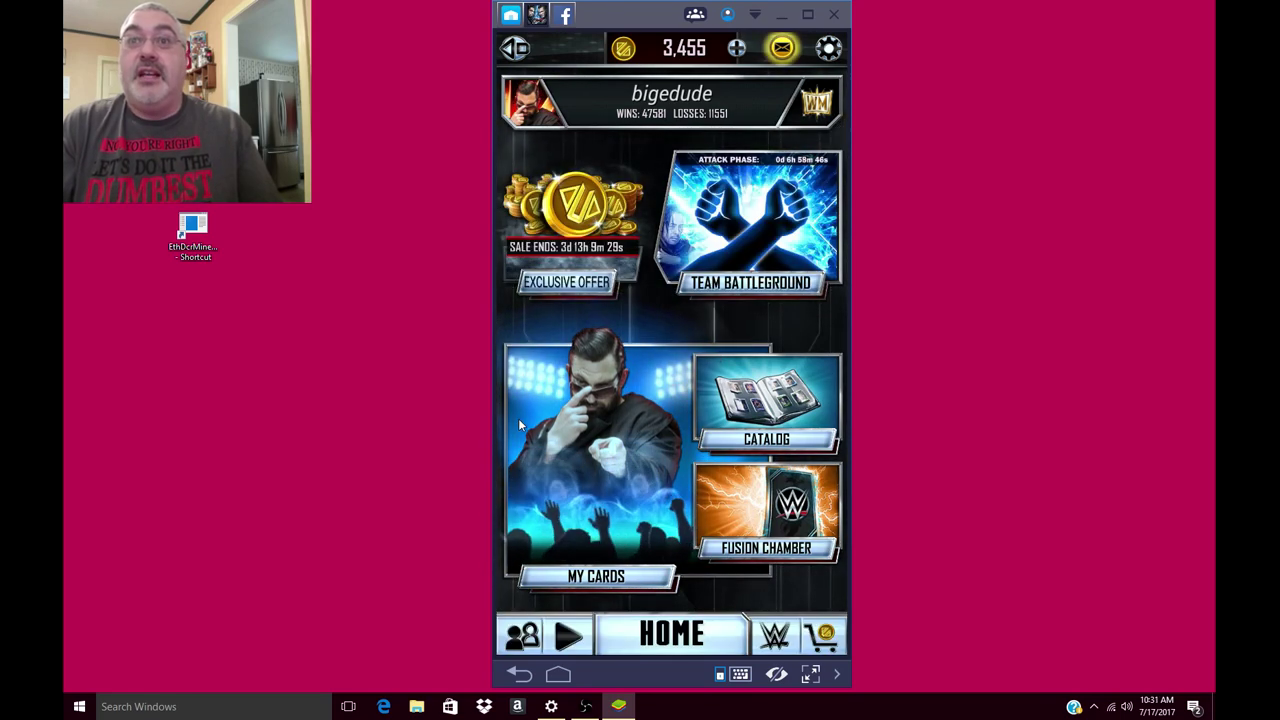
# Go to WWE SuperCard's play modes and open the current King of the Ring match deck.
pyautogui.moveTo(720, 355); pyautogui.dragTo(823, 451)
pyautogui.click(742, 492)
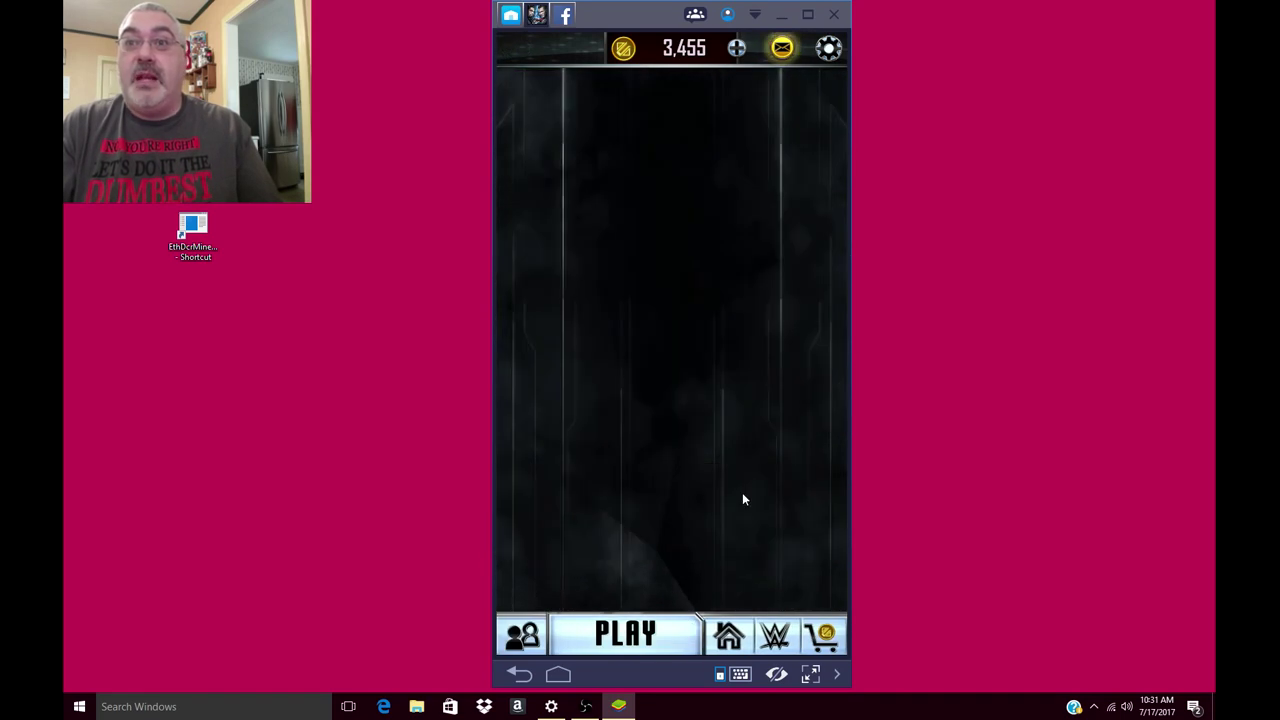
pyautogui.click(677, 374)
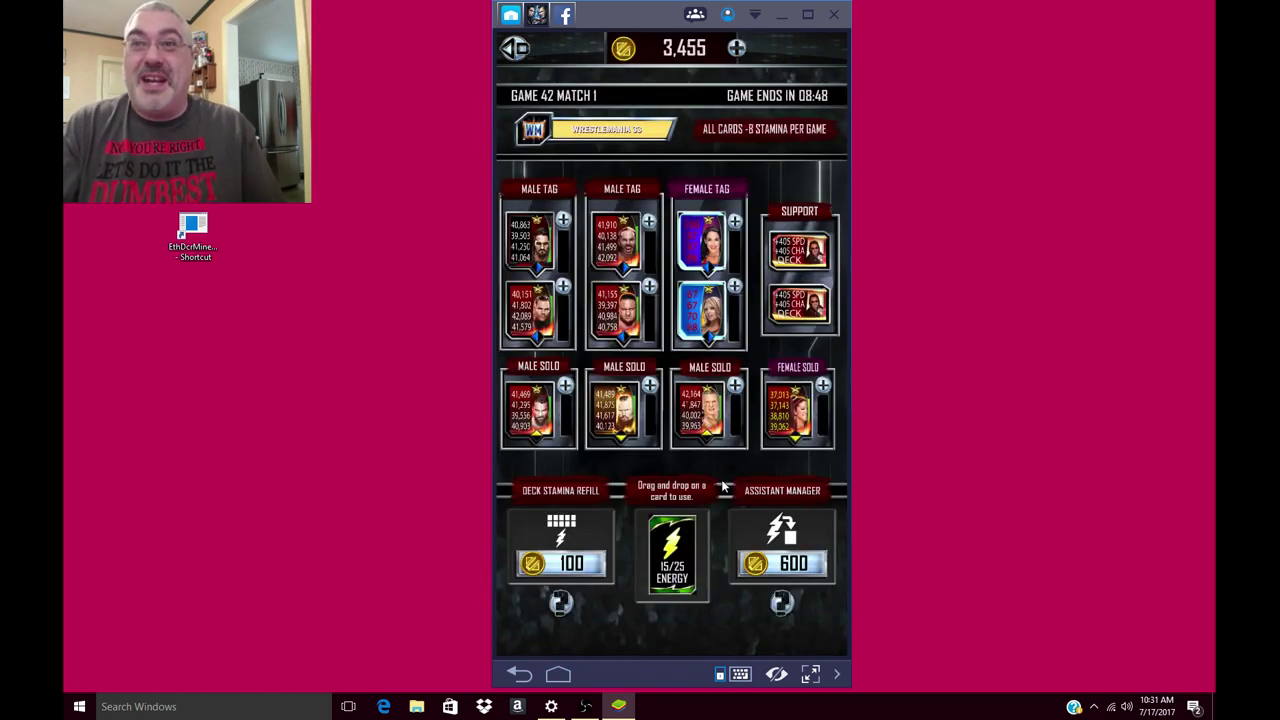
# Use energy on the female solo card, the three male solo cards and the four male tag cards.
pyautogui.moveTo(672, 552); pyautogui.dragTo(788, 410)
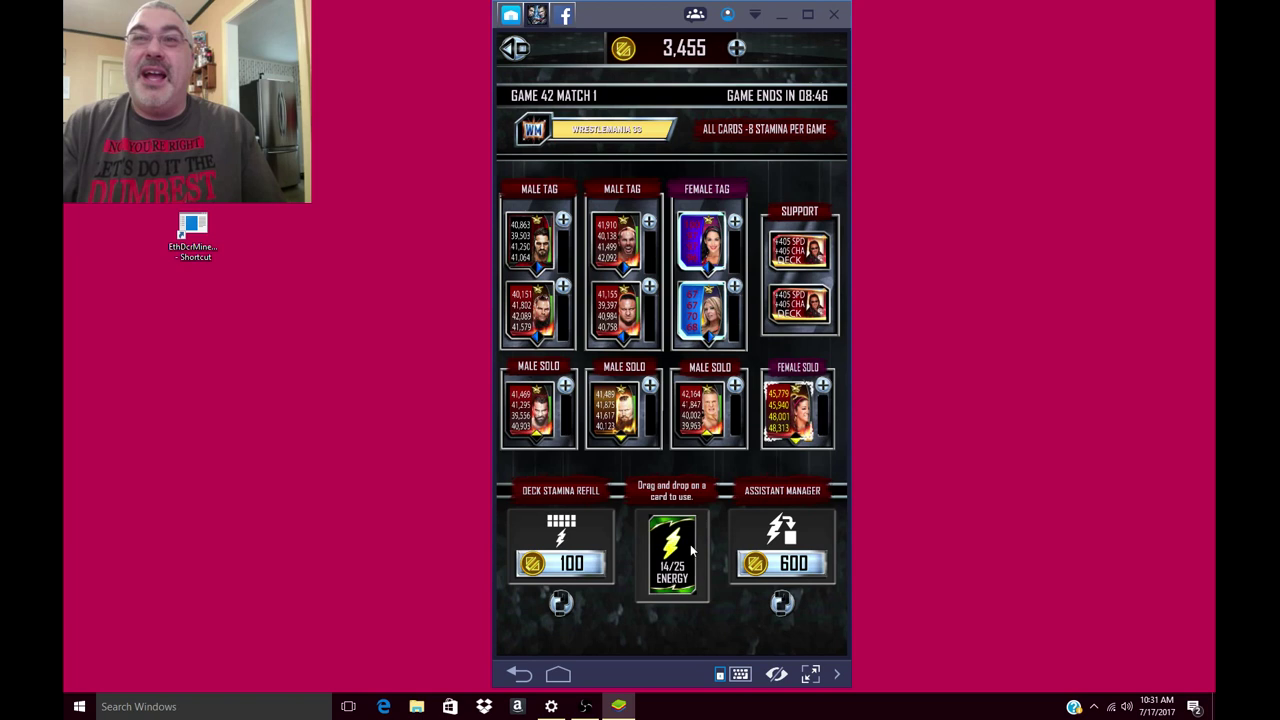
pyautogui.moveTo(690, 548); pyautogui.dragTo(614, 405)
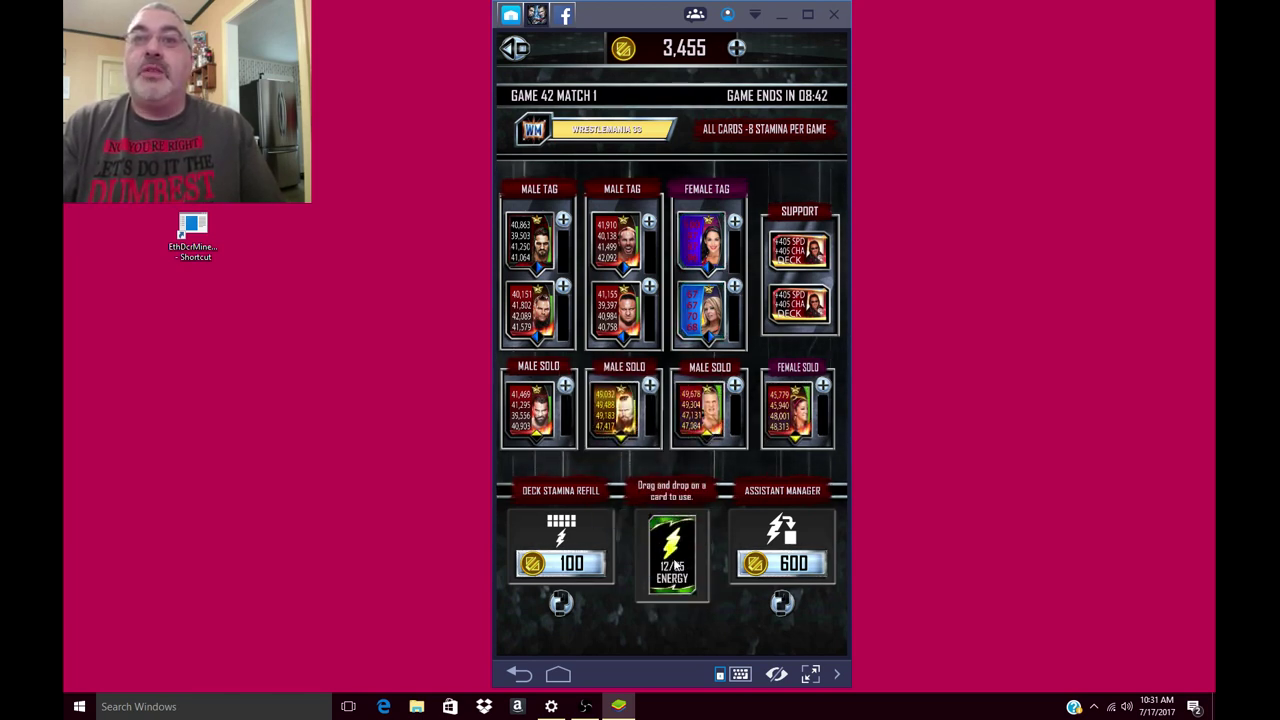
pyautogui.moveTo(672, 552); pyautogui.dragTo(546, 430)
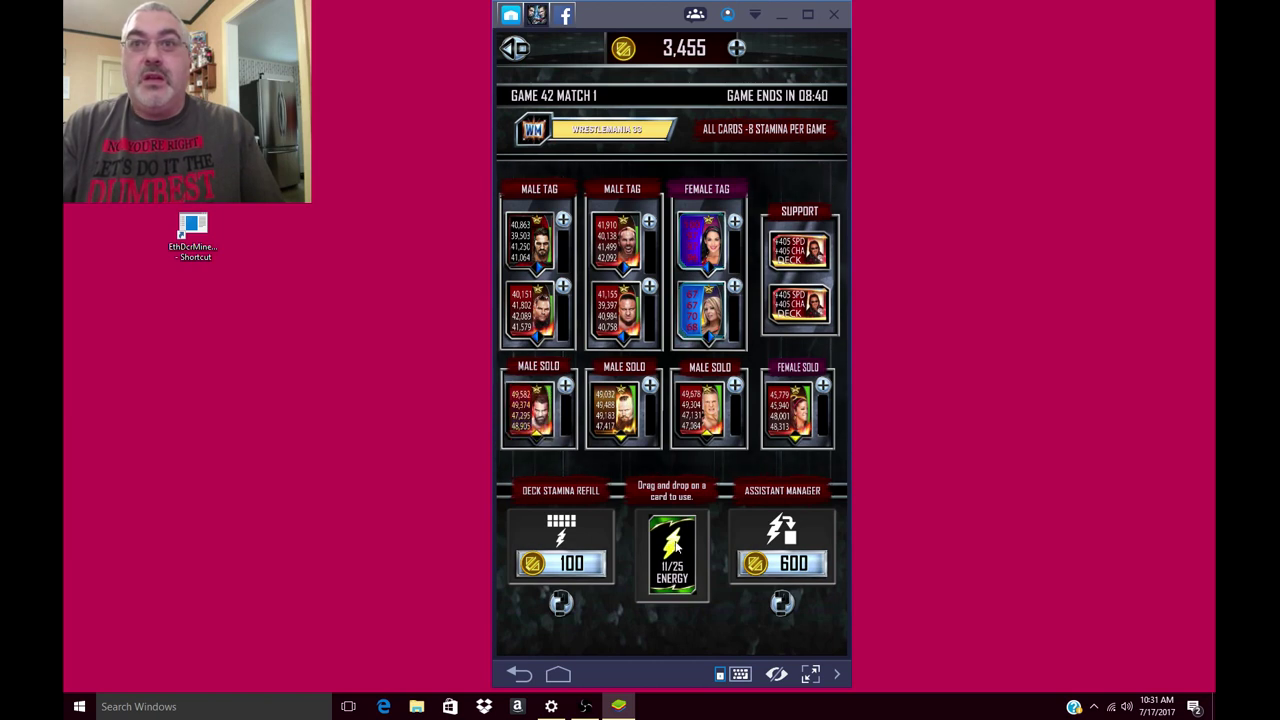
pyautogui.moveTo(672, 552); pyautogui.dragTo(620, 314)
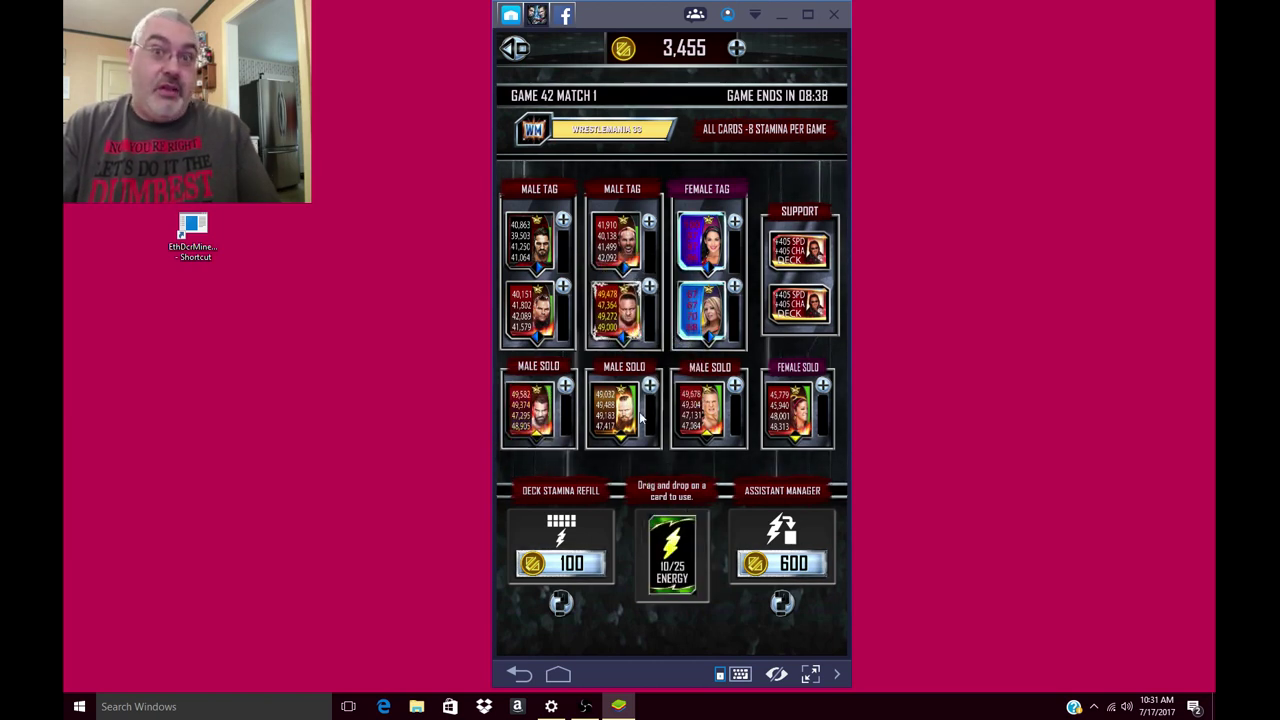
pyautogui.moveTo(672, 552); pyautogui.dragTo(529, 292)
pyautogui.moveTo(672, 552); pyautogui.dragTo(618, 226)
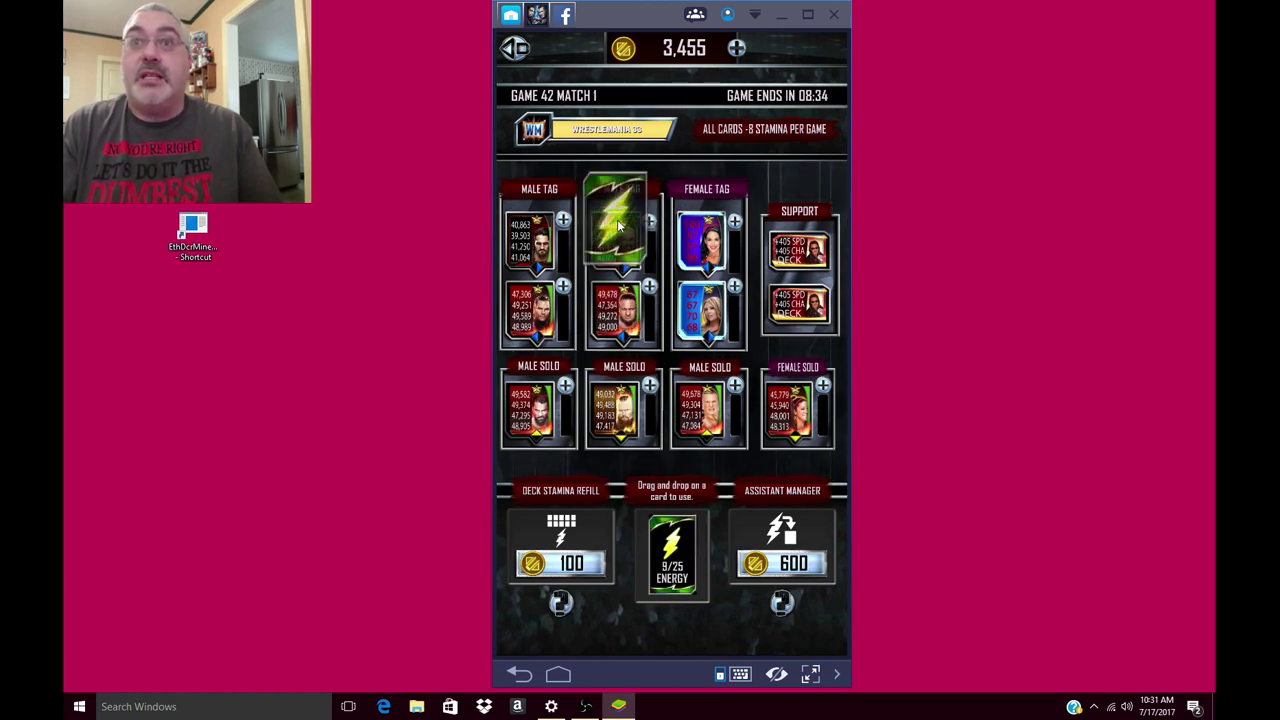
pyautogui.moveTo(672, 552); pyautogui.dragTo(522, 205)
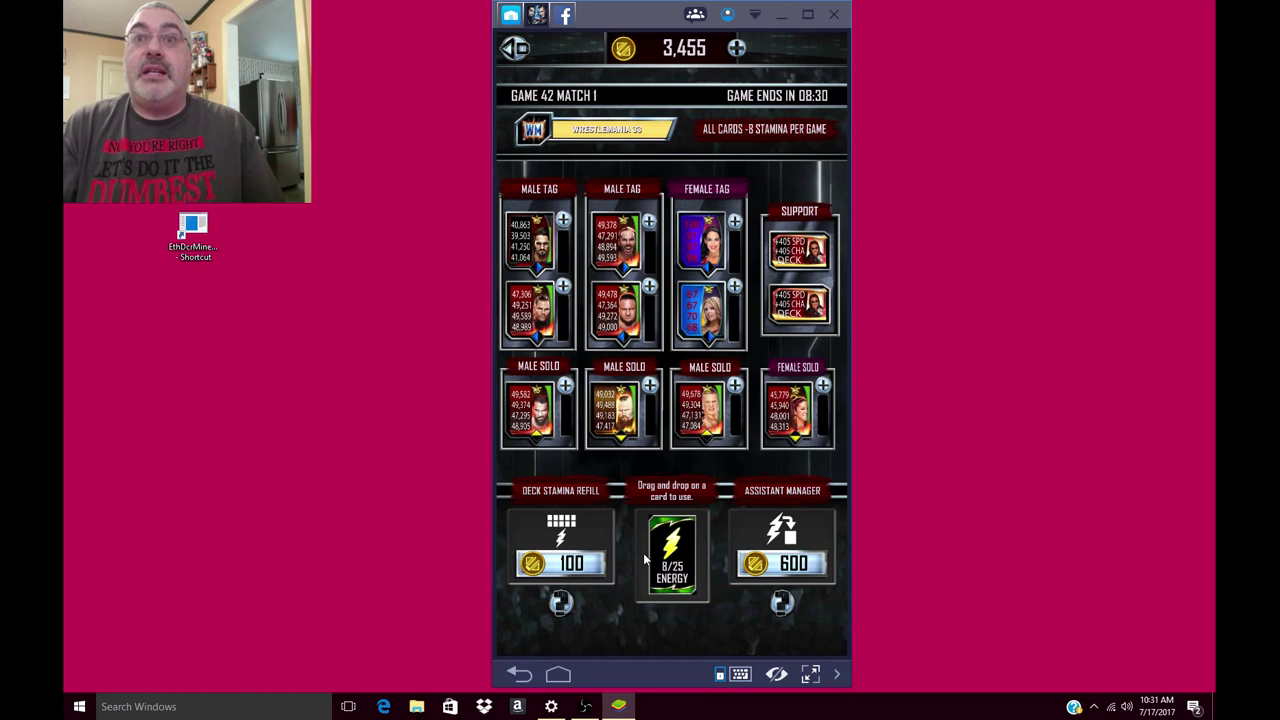
pyautogui.moveTo(643, 553); pyautogui.dragTo(522, 212)
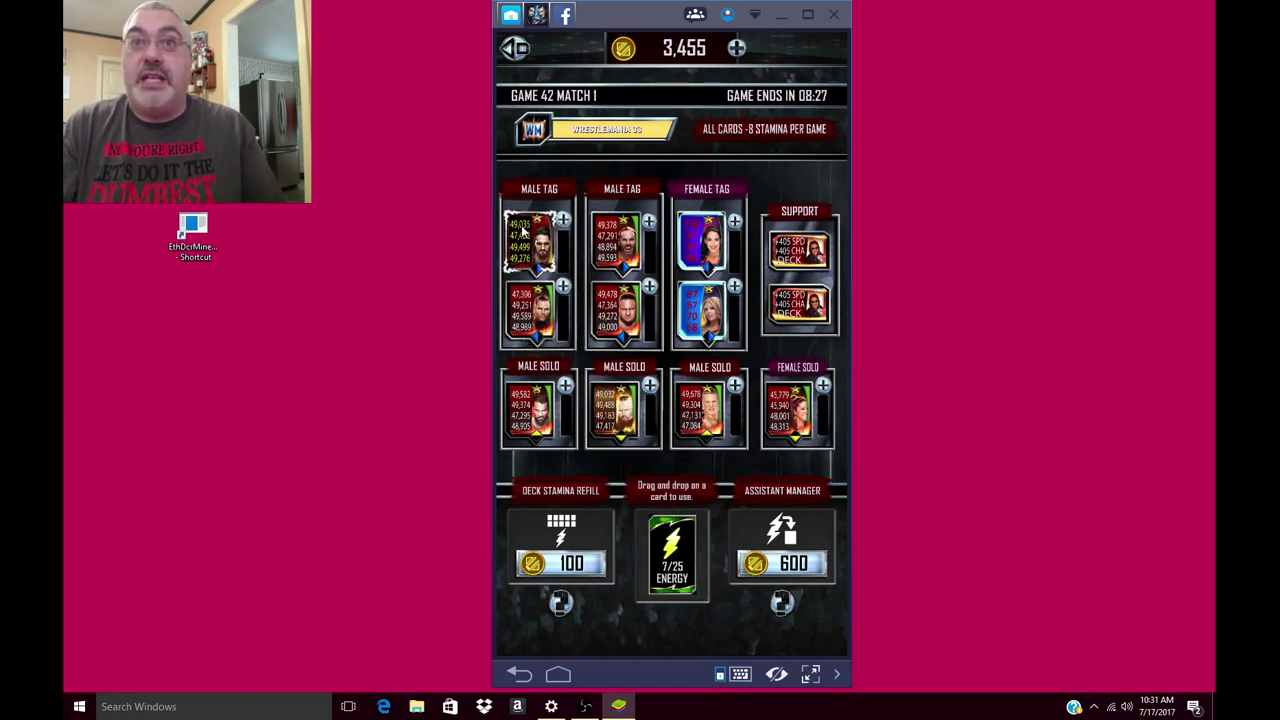
# Leave the King of the Ring match and return to WWE SuperCard's home screen.
pyautogui.click(514, 55)
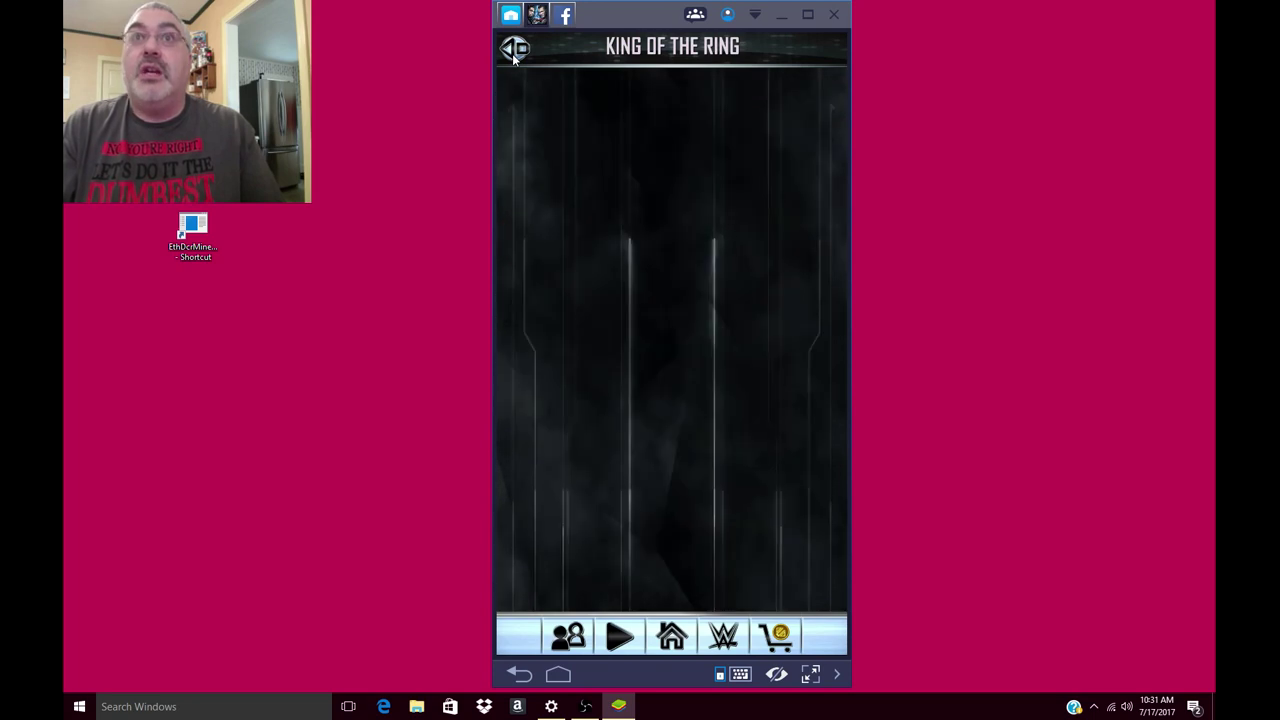
pyautogui.click(514, 52)
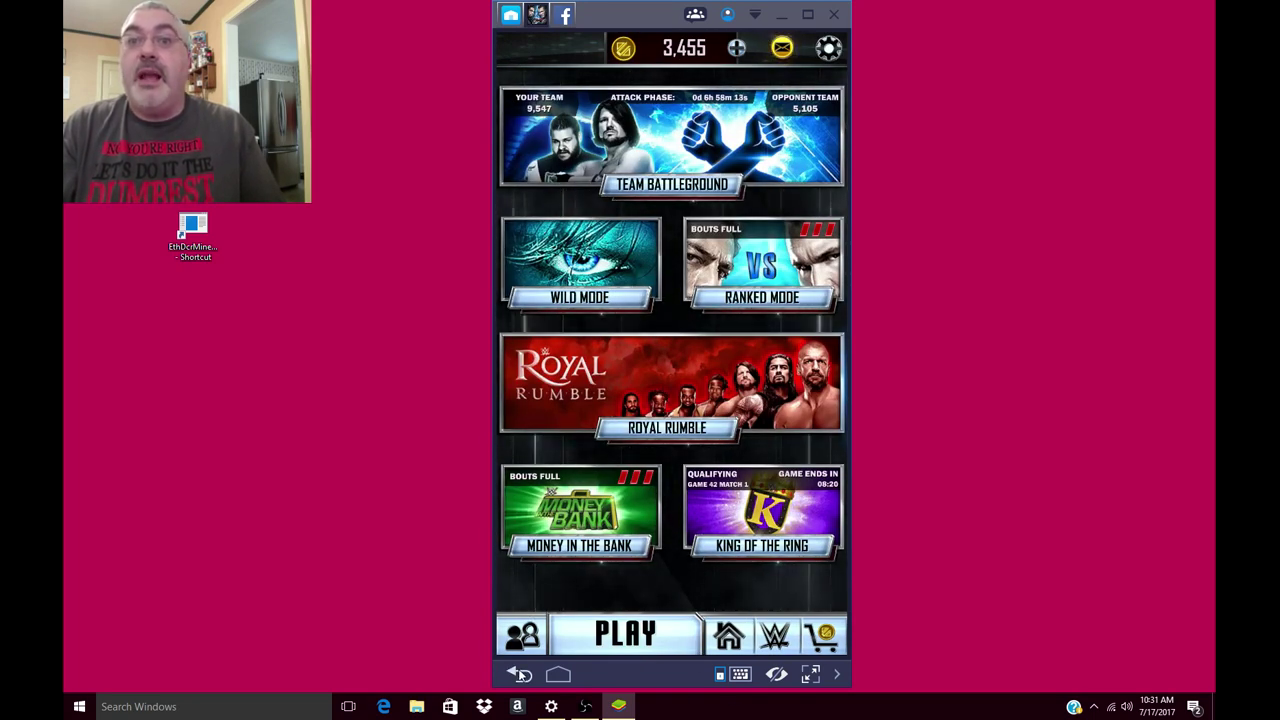
pyautogui.click(645, 428)
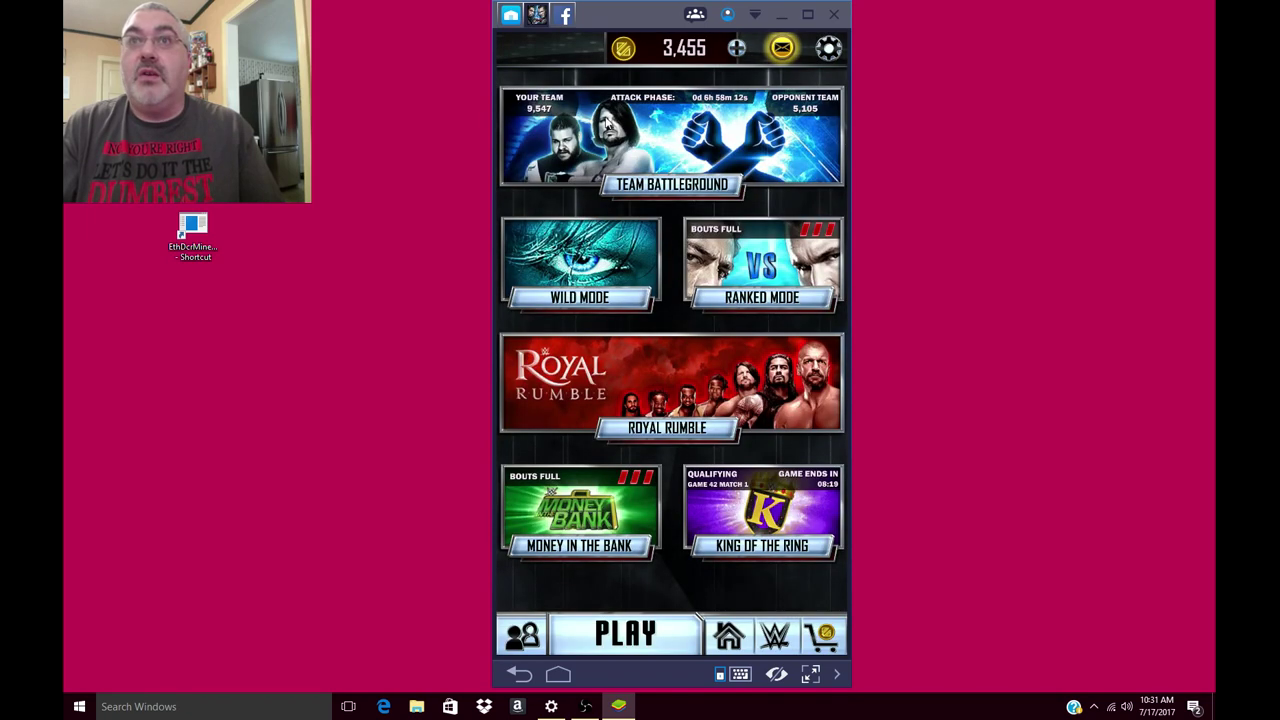
pyautogui.click(728, 635)
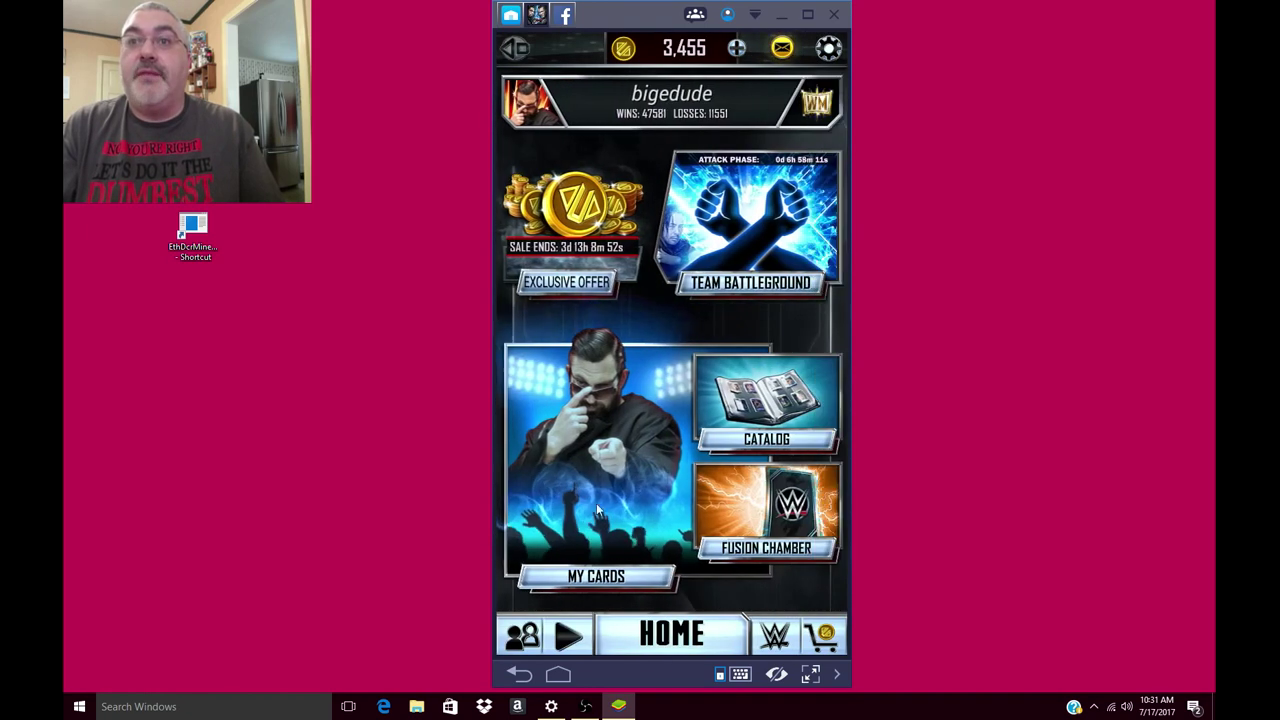
# Exit WWE SuperCard and close the Facebook app to return to the emulator's home screen.
pyautogui.click(518, 674)
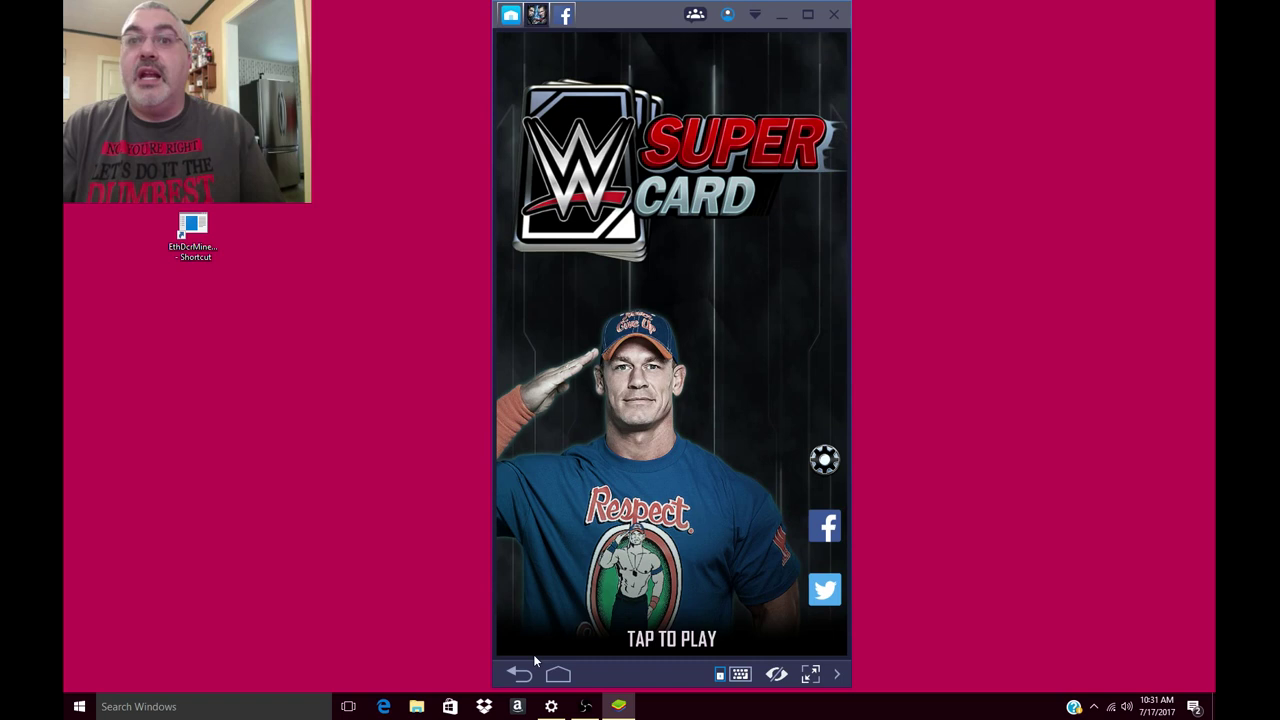
pyautogui.click(520, 676)
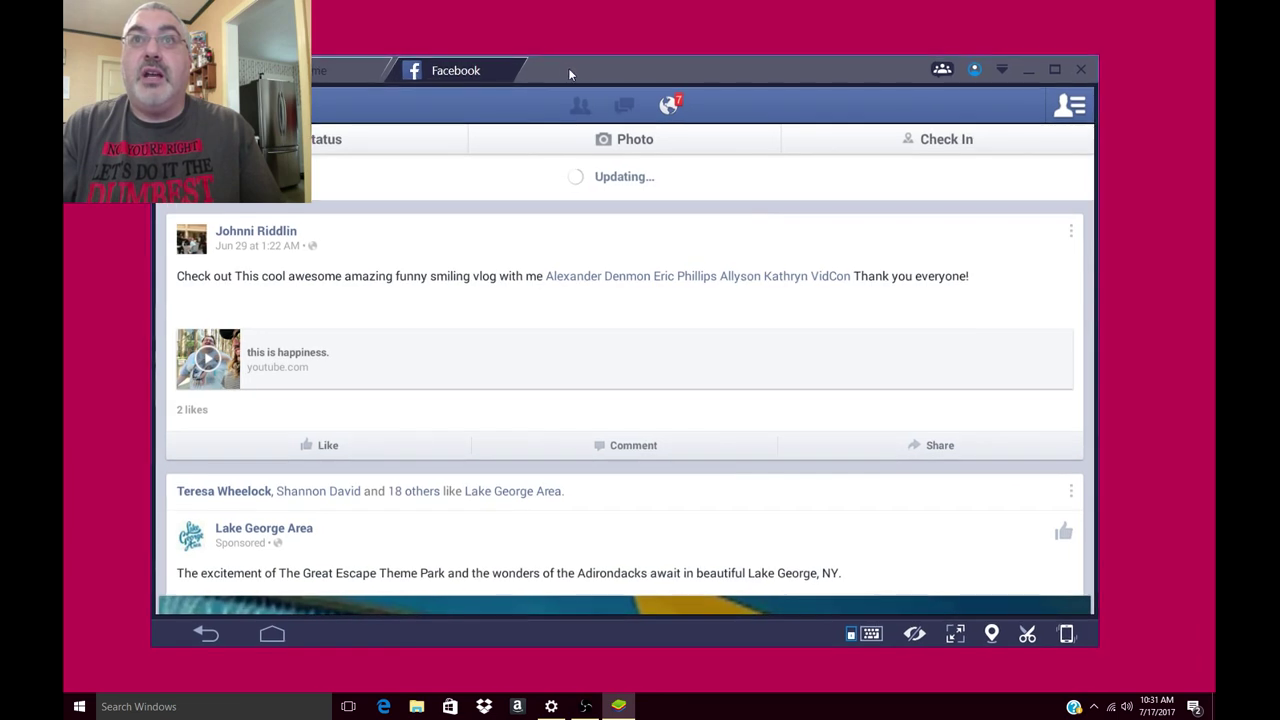
pyautogui.click(515, 63)
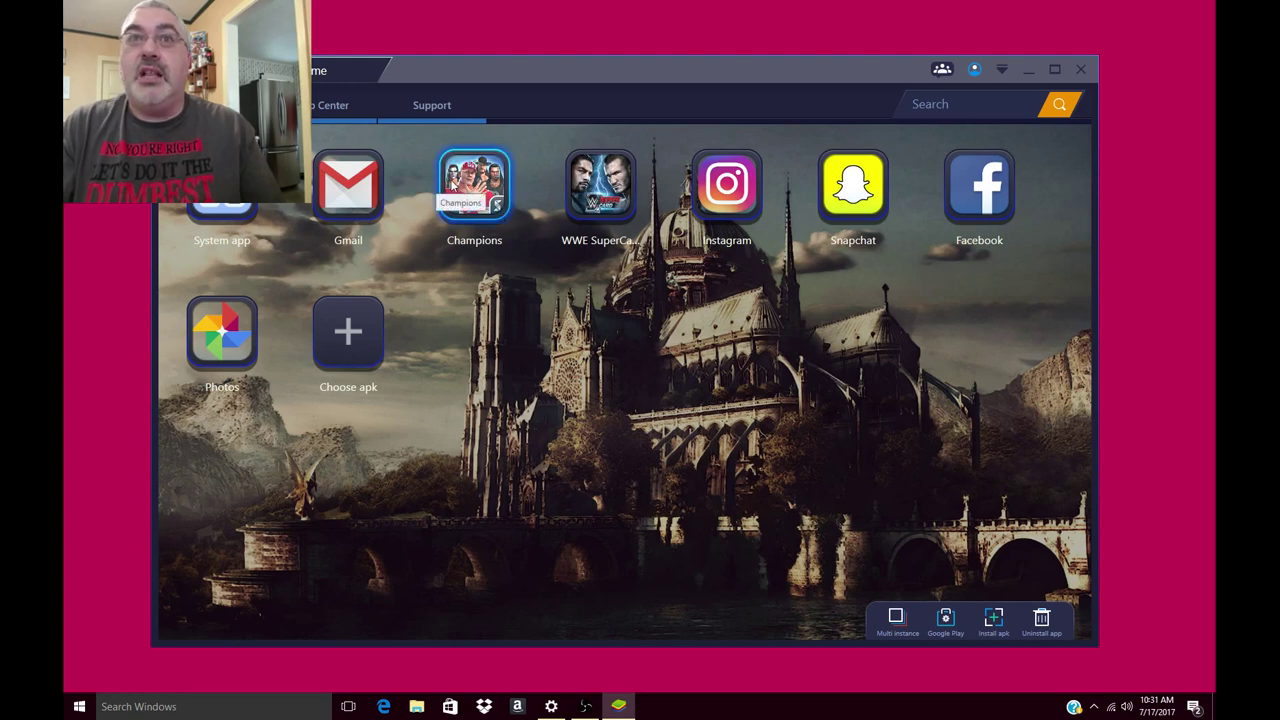
# Launch the Champions game, then return to the emulator's home screen and close the game.
pyautogui.click(486, 180)
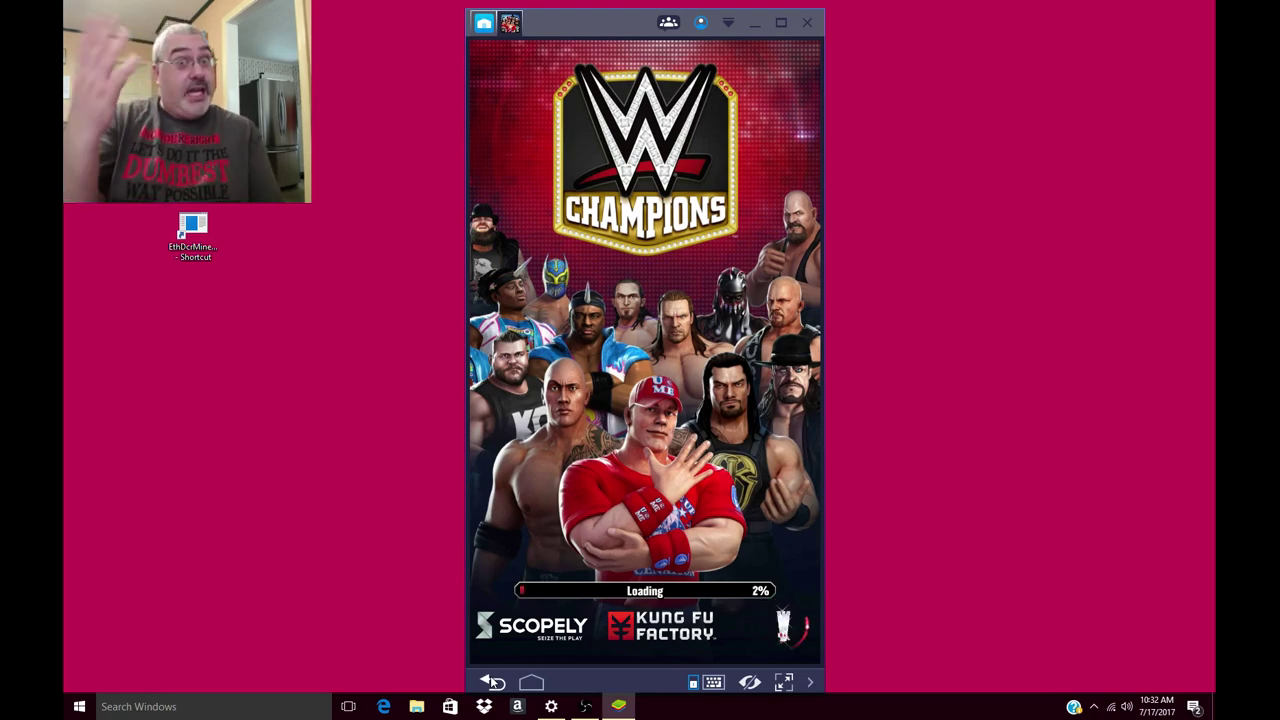
pyautogui.click(484, 22)
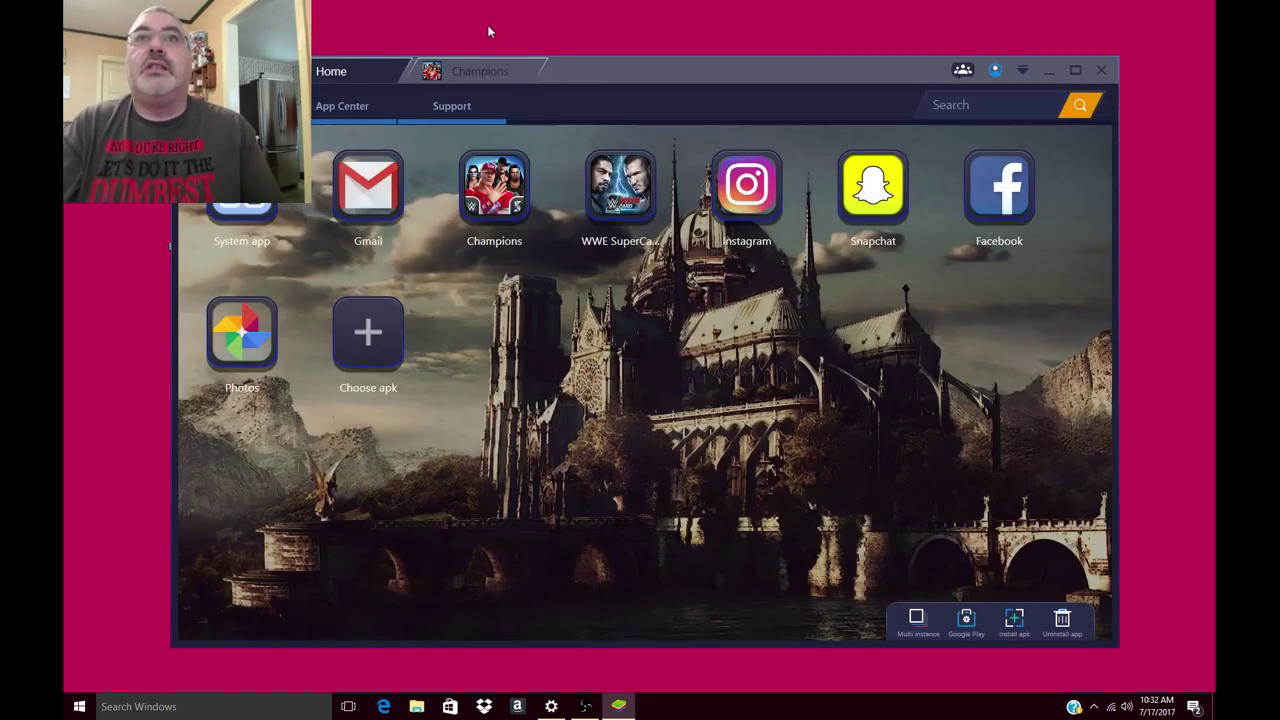
pyautogui.click(535, 66)
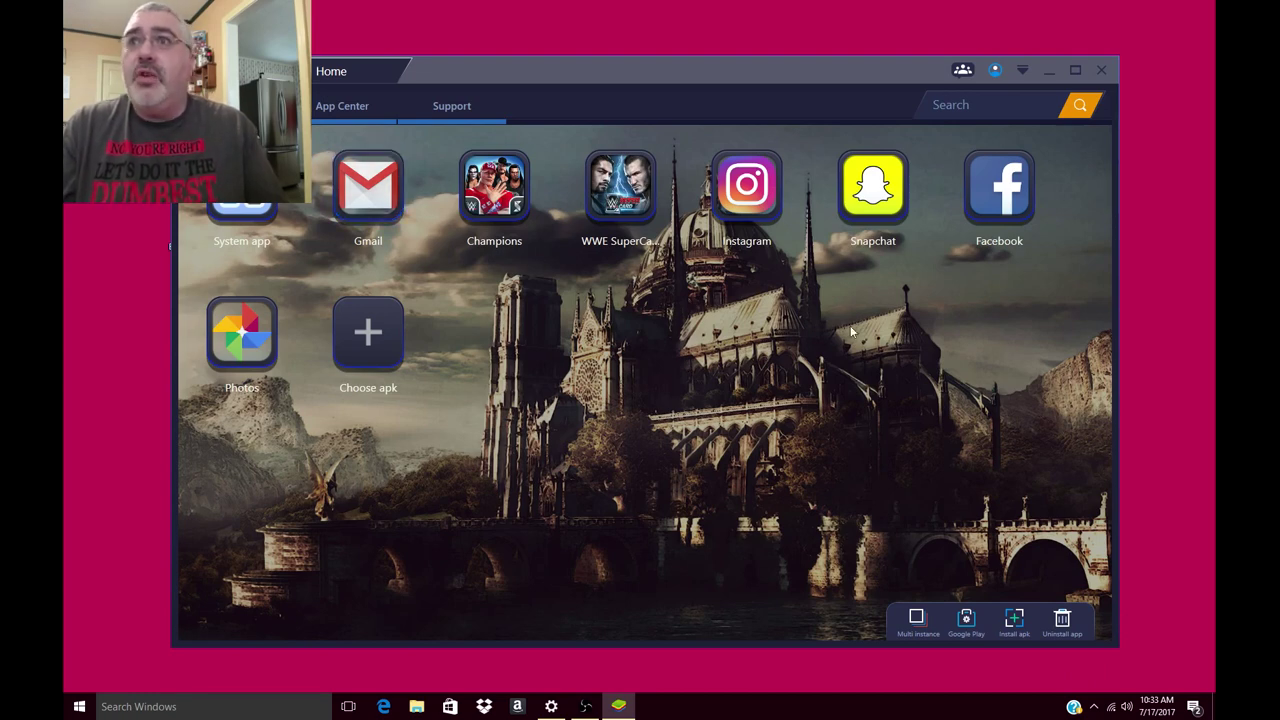
# Open the file chooser for installing an apk and dismiss it without choosing a file.
pyautogui.click(1014, 620)
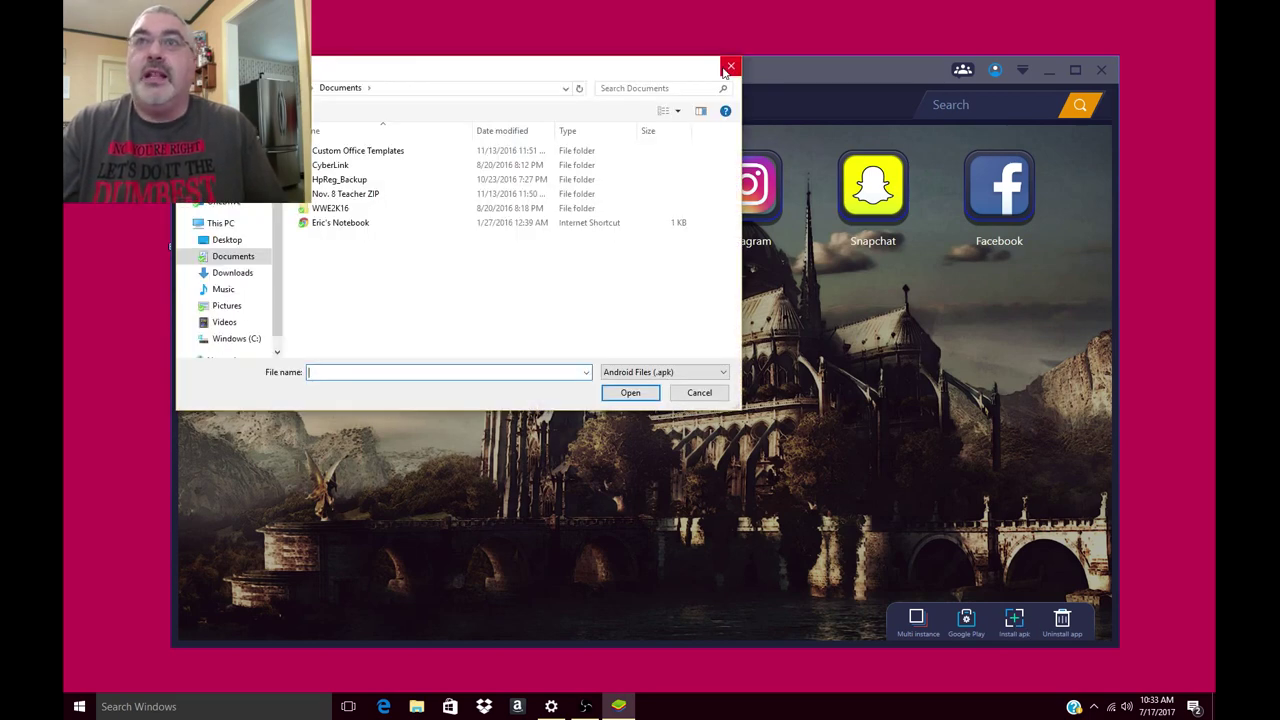
pyautogui.click(730, 67)
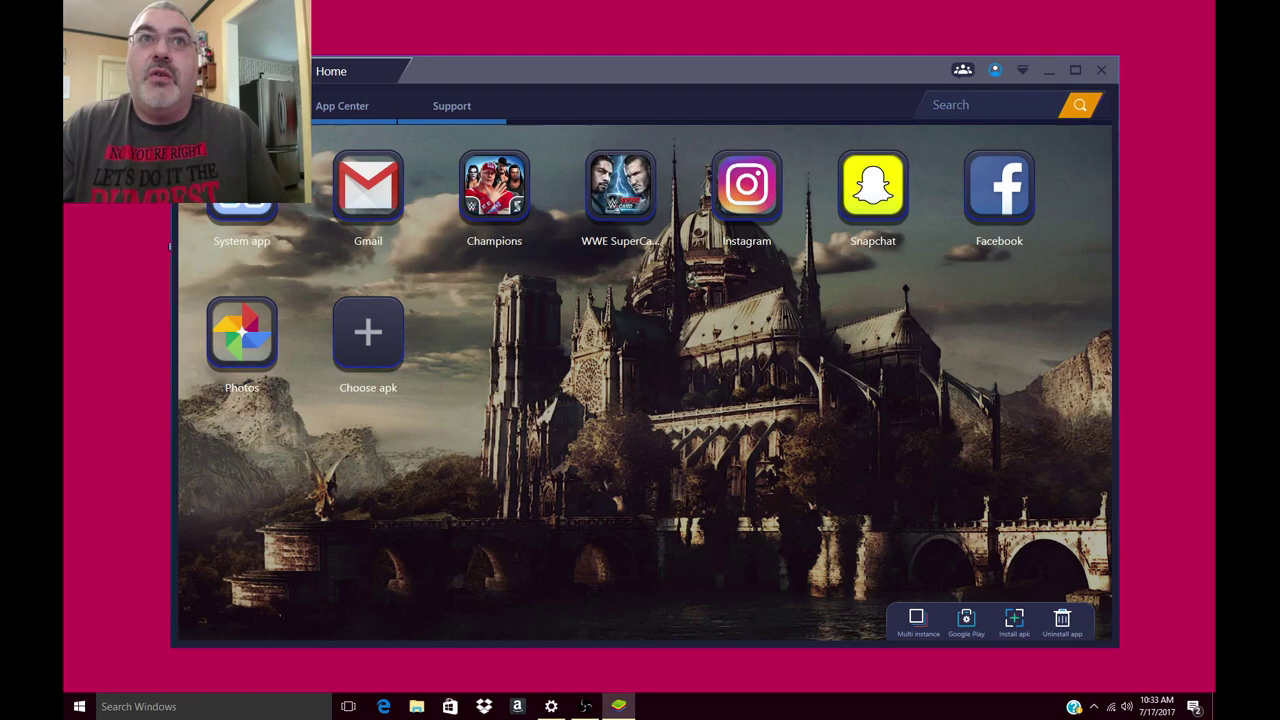
# Look through the App Center's popular and recommended games down to the Collections section.
pyautogui.click(340, 107)
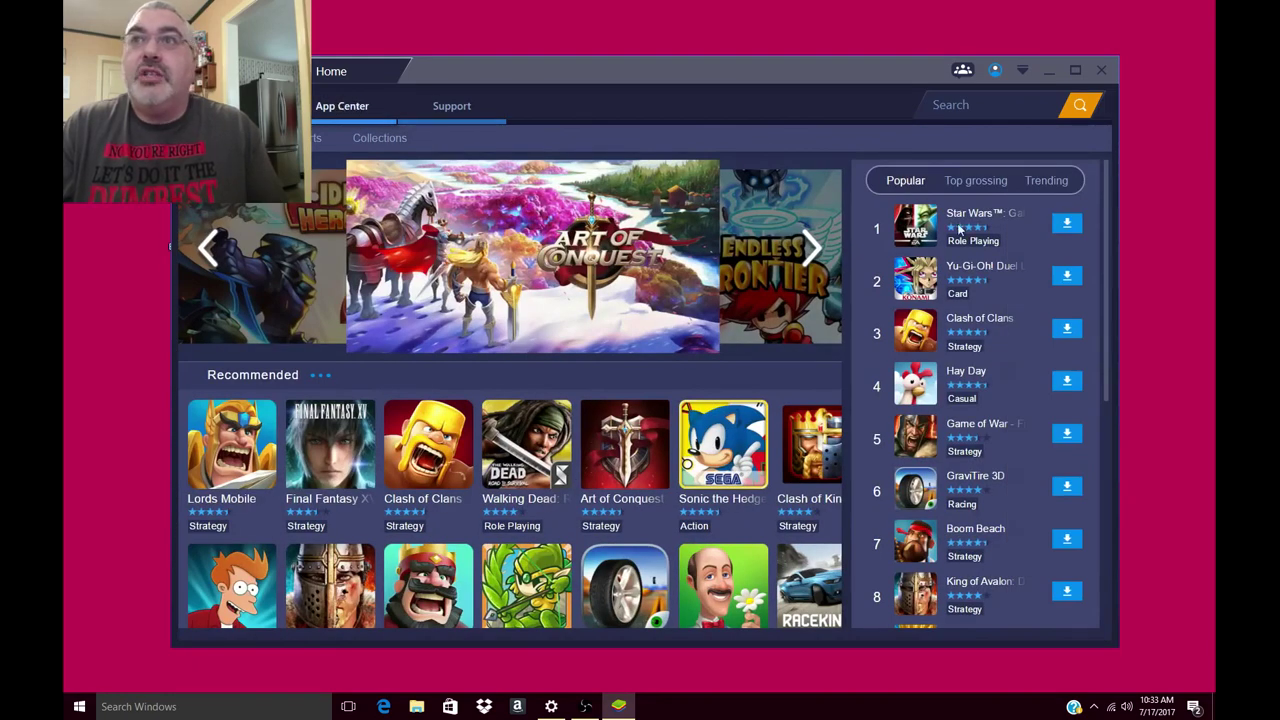
pyautogui.scroll(-3, 639, 397)
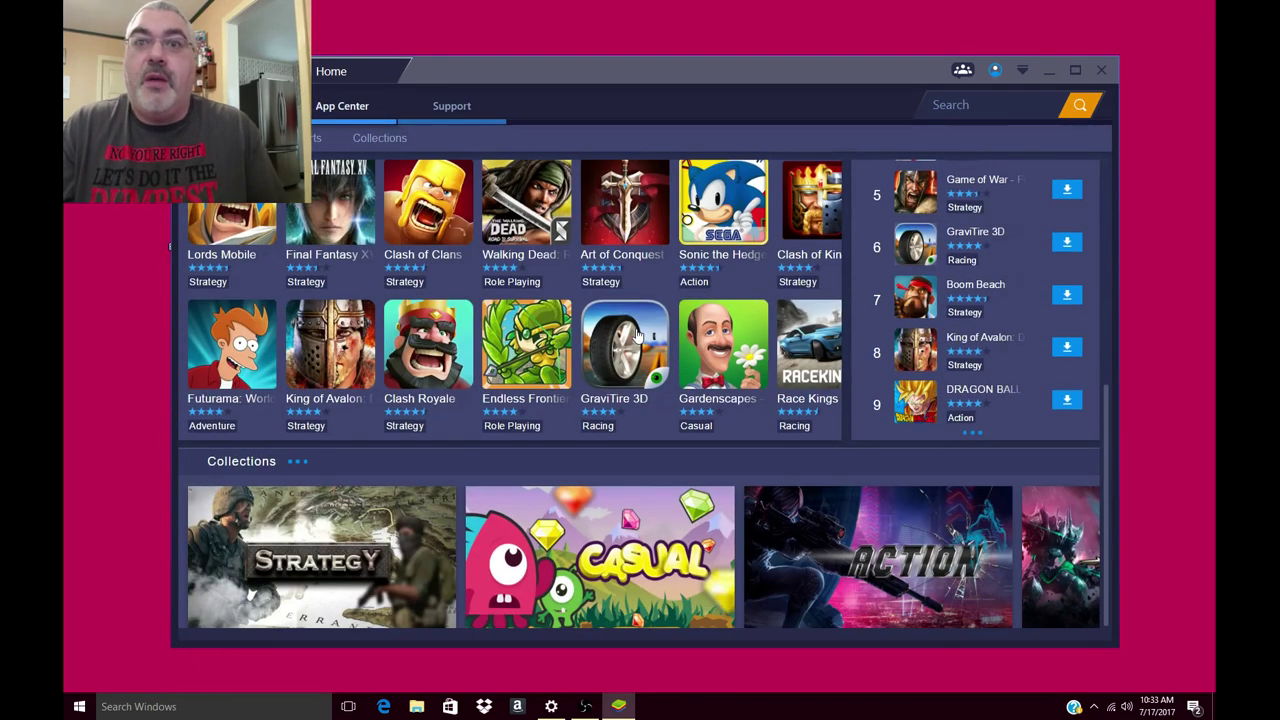
# Look through the BlueStacks 3 support articles and return to the installed apps.
pyautogui.click(438, 110)
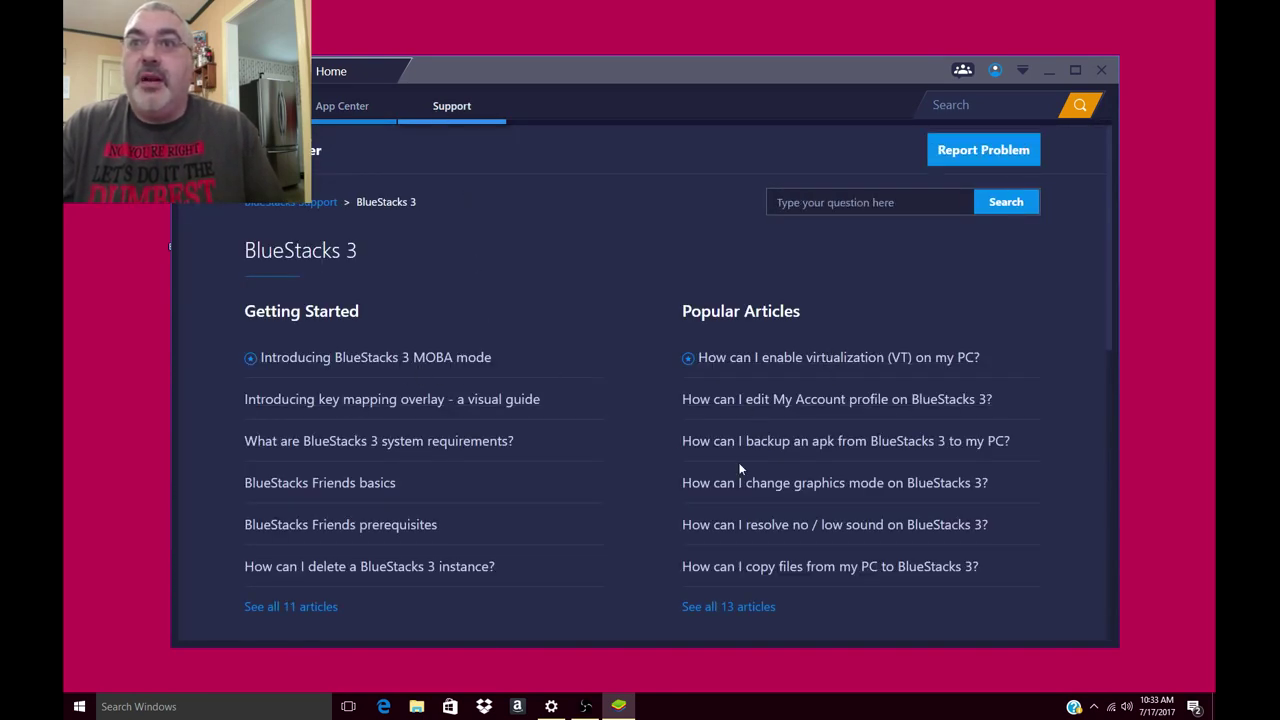
pyautogui.scroll(-2, 639, 457)
pyautogui.scroll(-3, 641, 464)
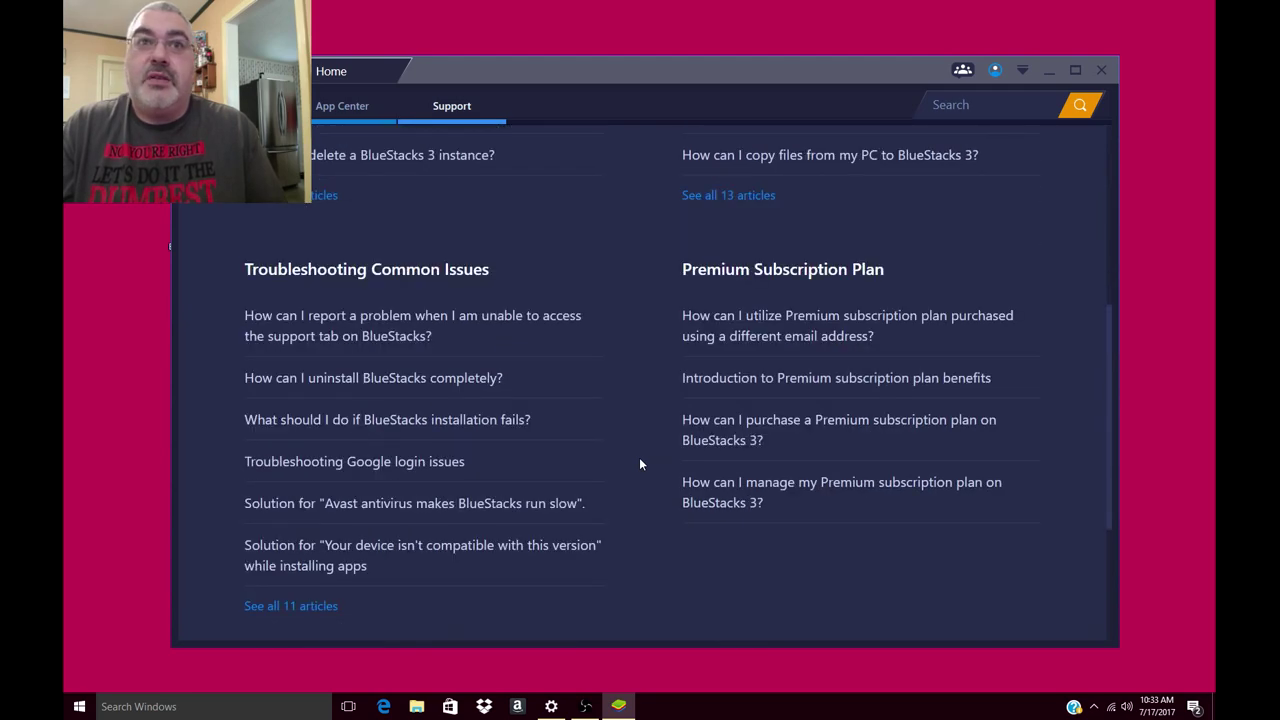
pyautogui.scroll(6, 641, 464)
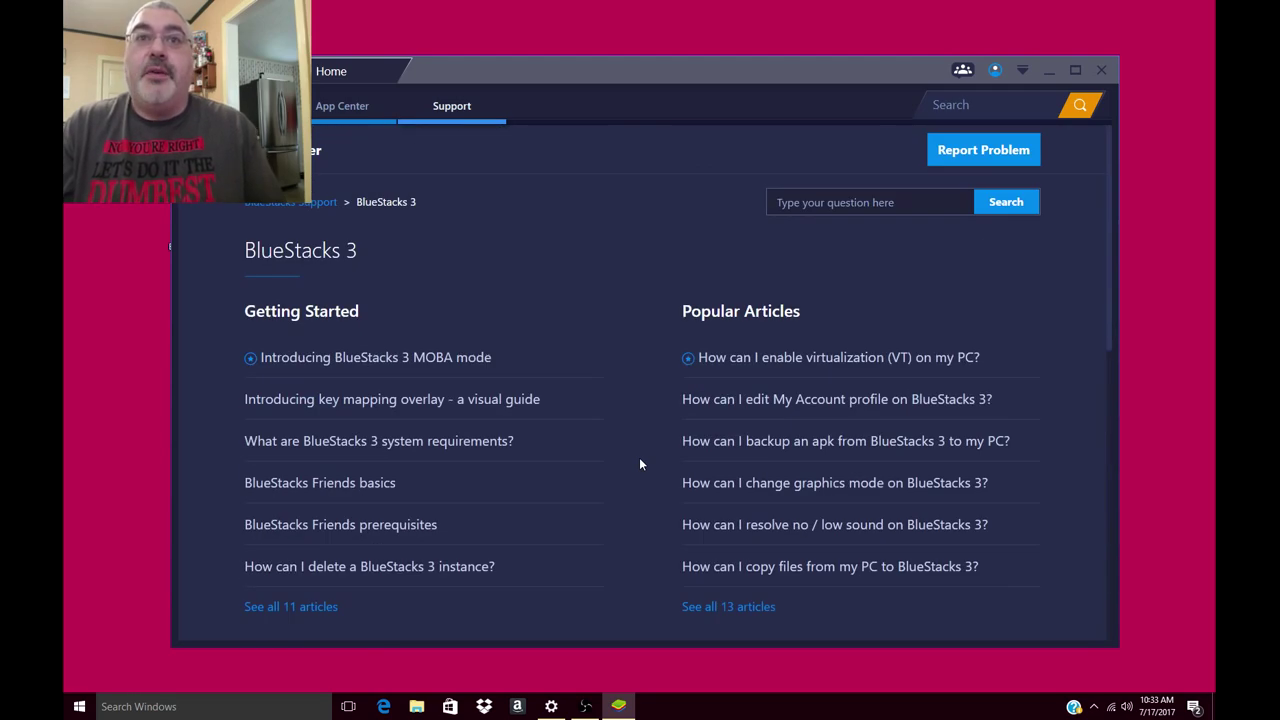
pyautogui.click(451, 105)
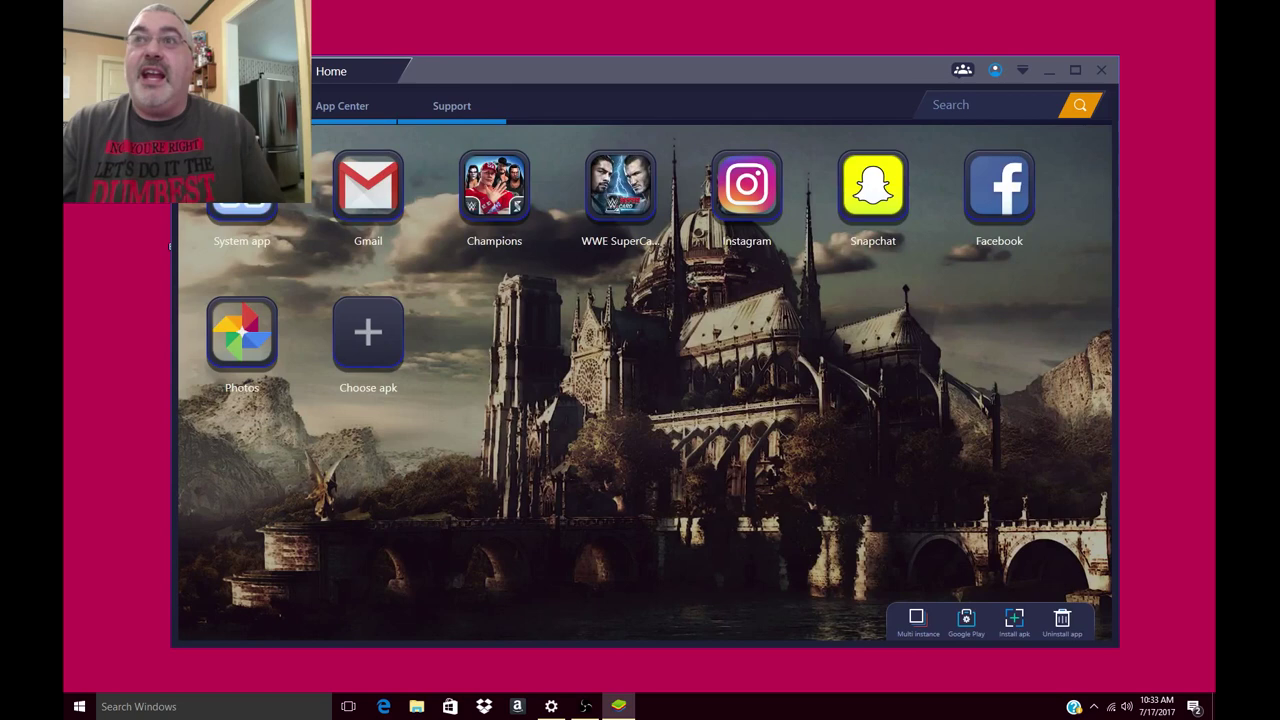